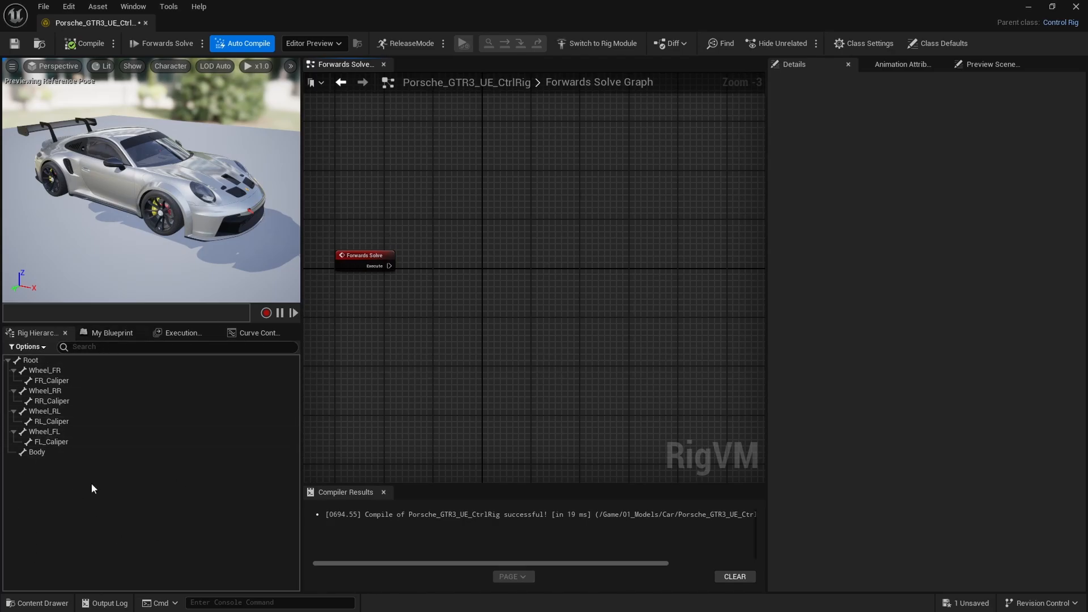
- Add a new null to the rig hierarchy and name it CarControlSpace
right_click(39, 479)
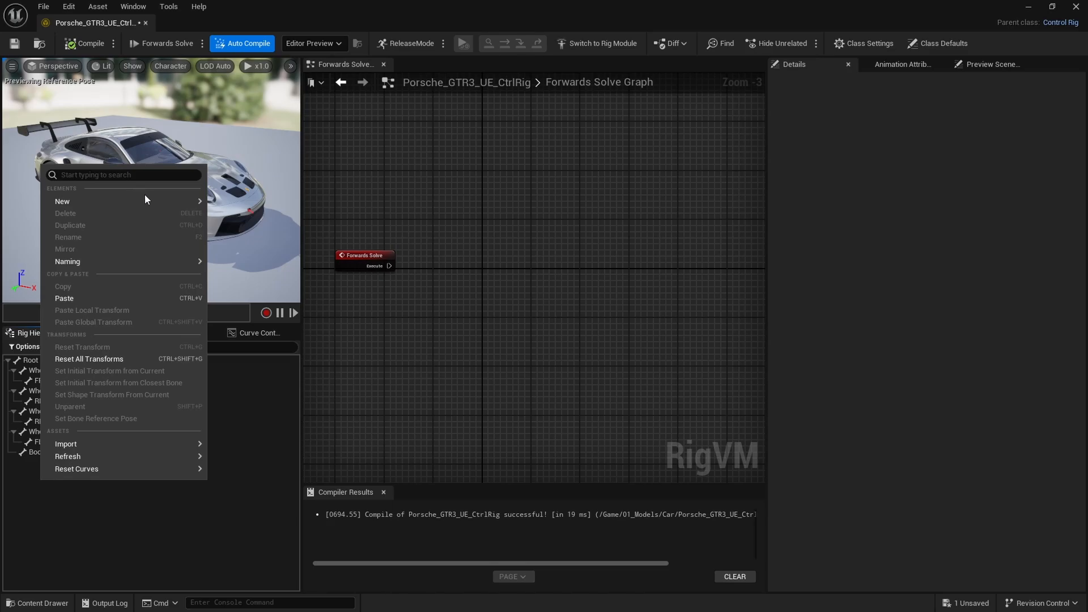
mouse_move(144, 200)
click(235, 226)
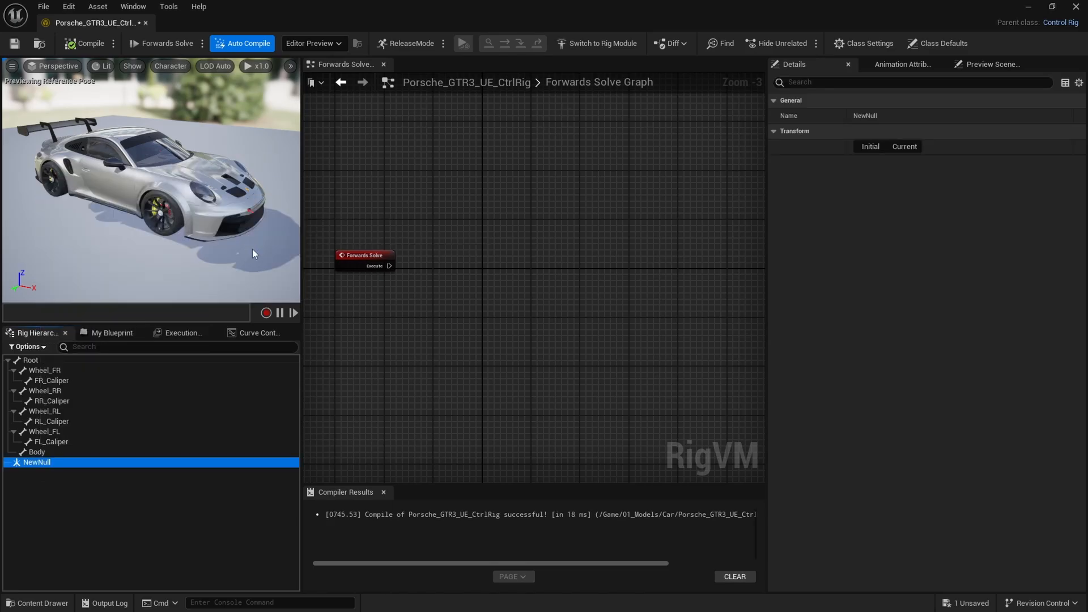
double_click(41, 464)
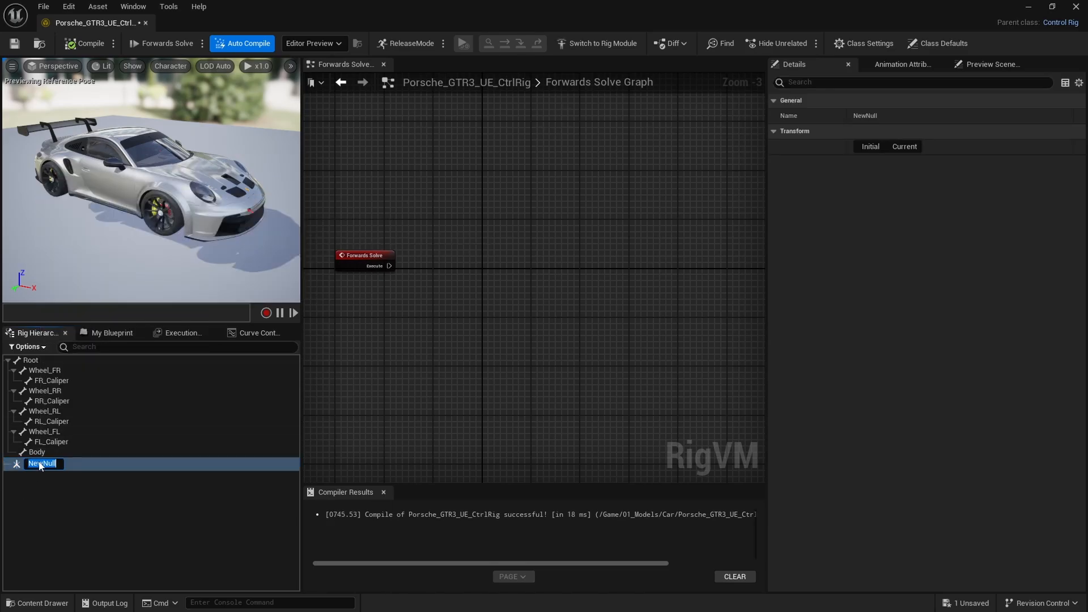
text(CarControlspace)
key(Return)
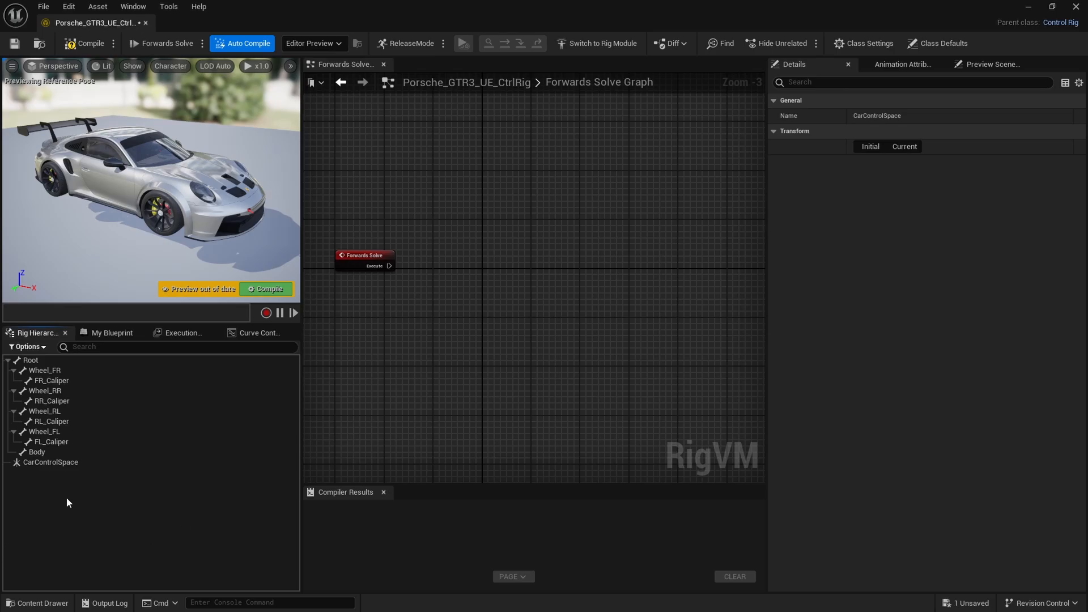
- Add a new control to the rig hierarchy and name it SteeringWheel
right_click(34, 507)
mouse_move(131, 229)
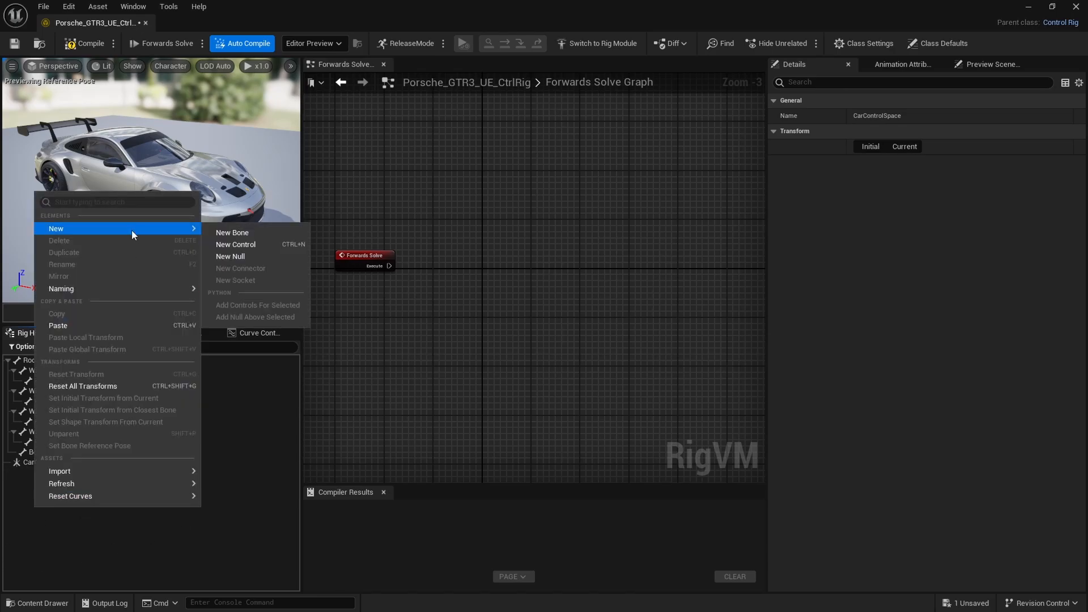
click(245, 245)
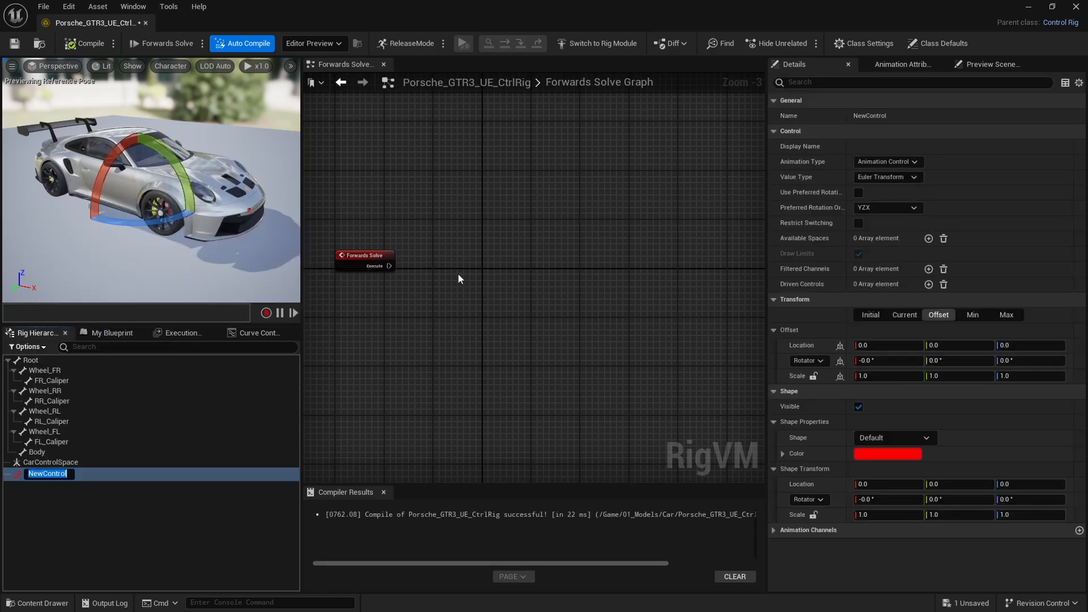
text(SteeringWheel)
key(BackSpace)
key(BackSpace)
key(BackSpace)
text(heel)
key(Return)
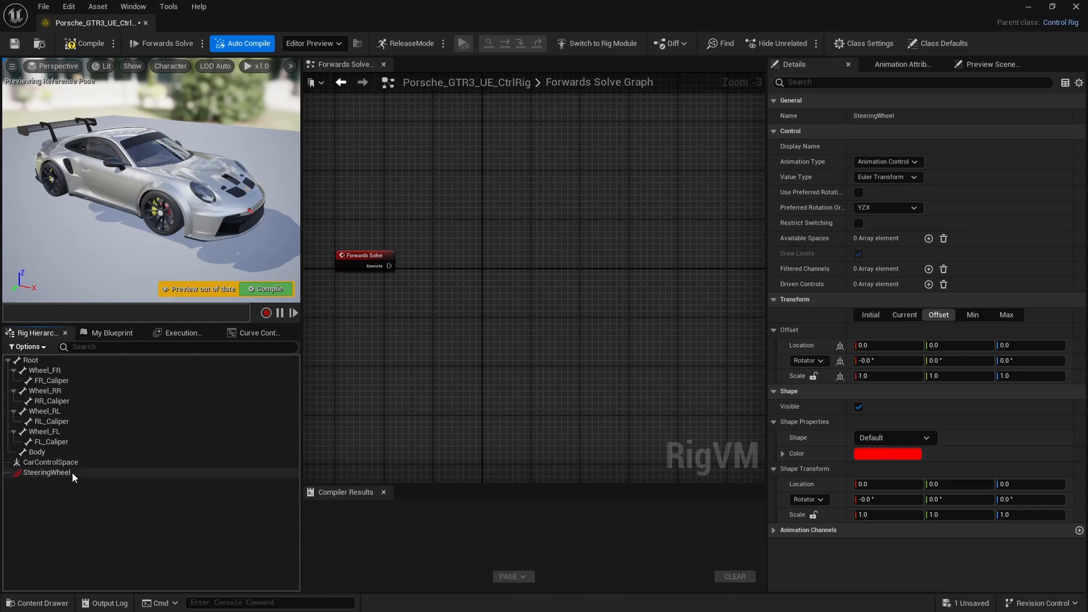
- Compile the rig and parent the SteeringWheel control under CarControlSpace
click(266, 289)
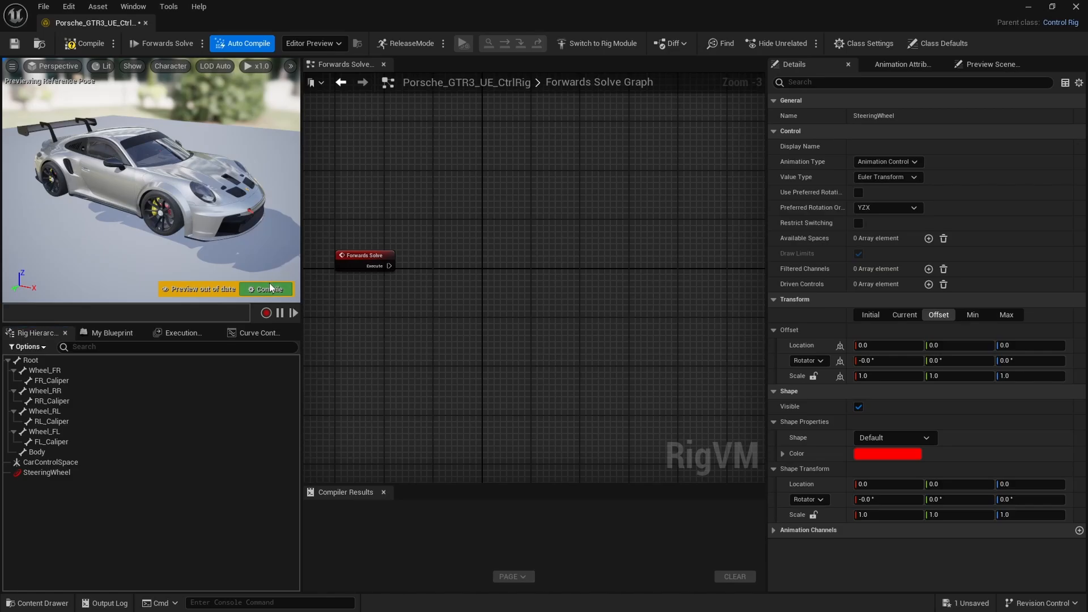
click(51, 471)
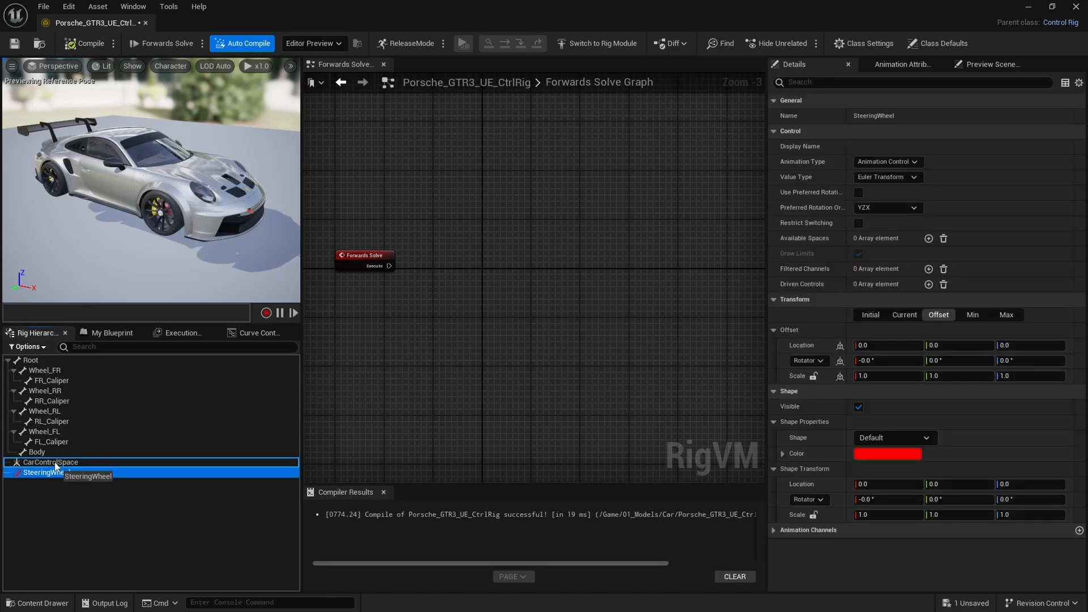
drag(53, 466, 54, 467)
- Set the SteeringWheel control's shape to HalfCircle_Thick and its color to yellow-green
click(57, 473)
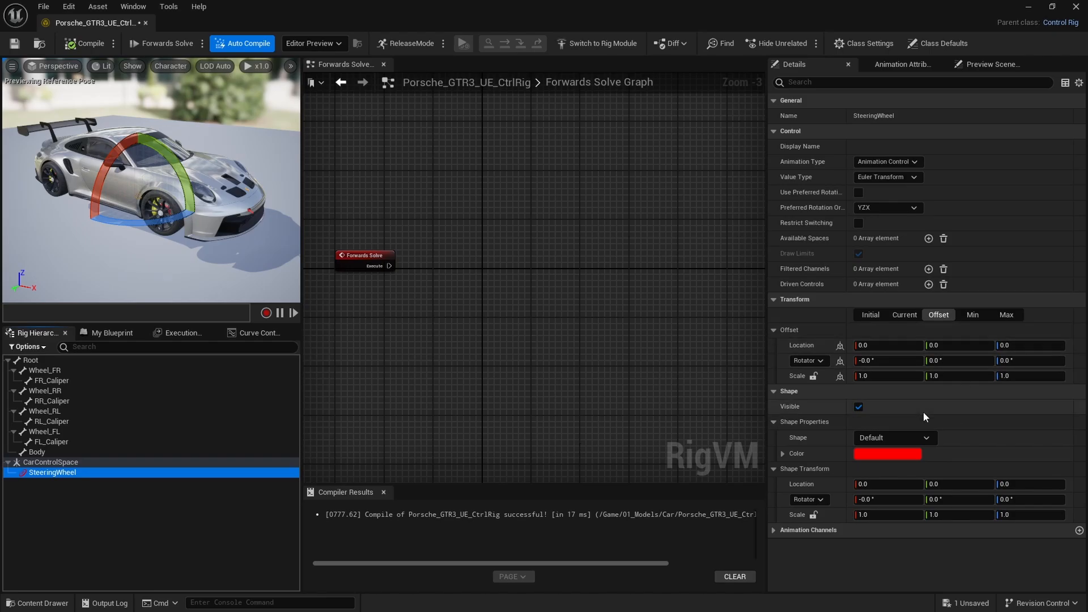
click(909, 442)
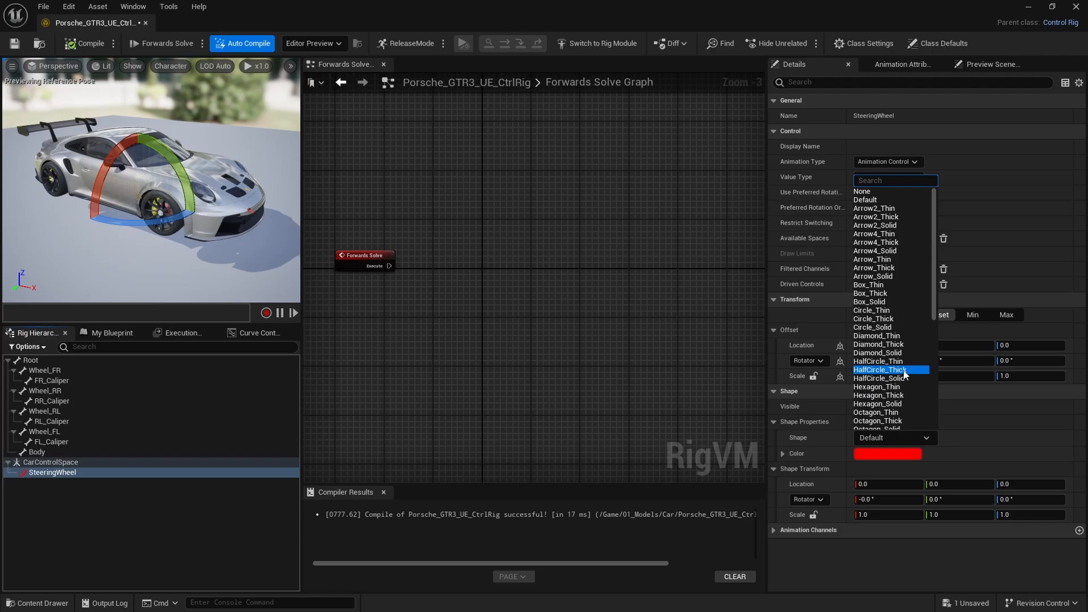
click(877, 369)
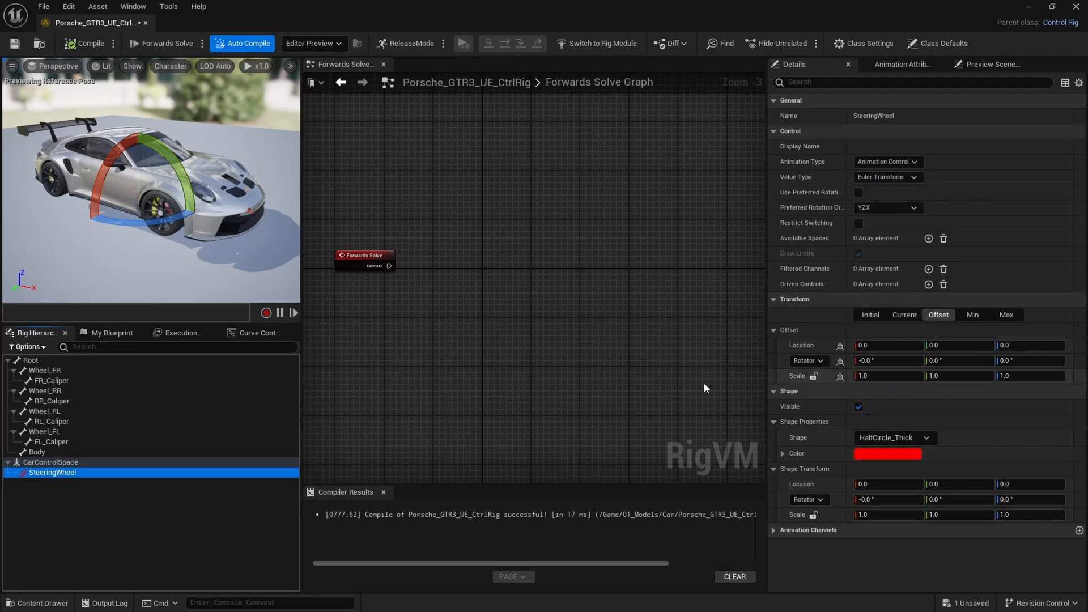
click(891, 453)
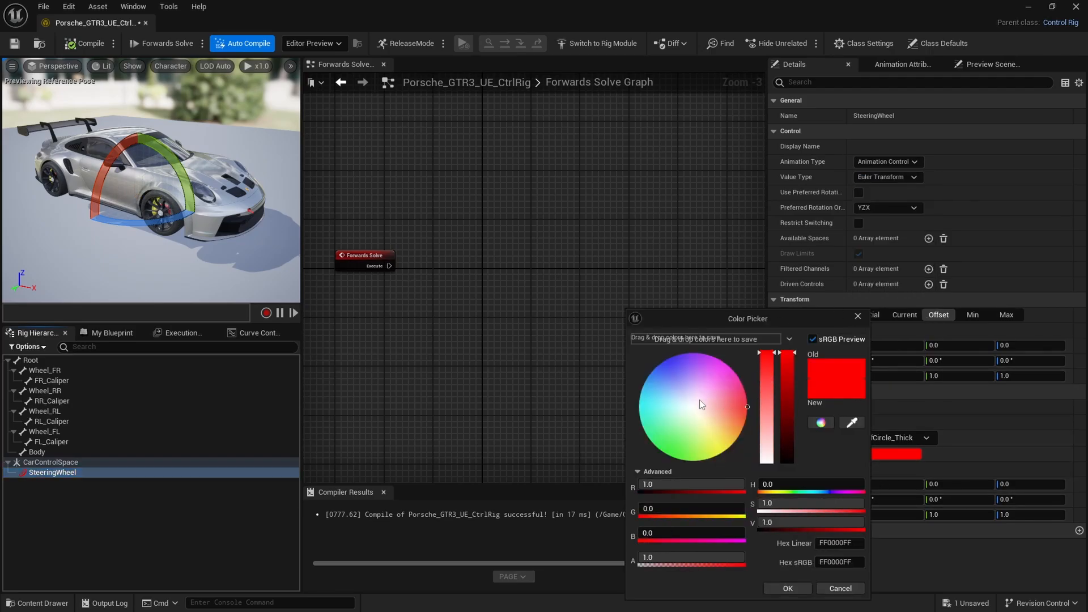
click(699, 456)
click(788, 589)
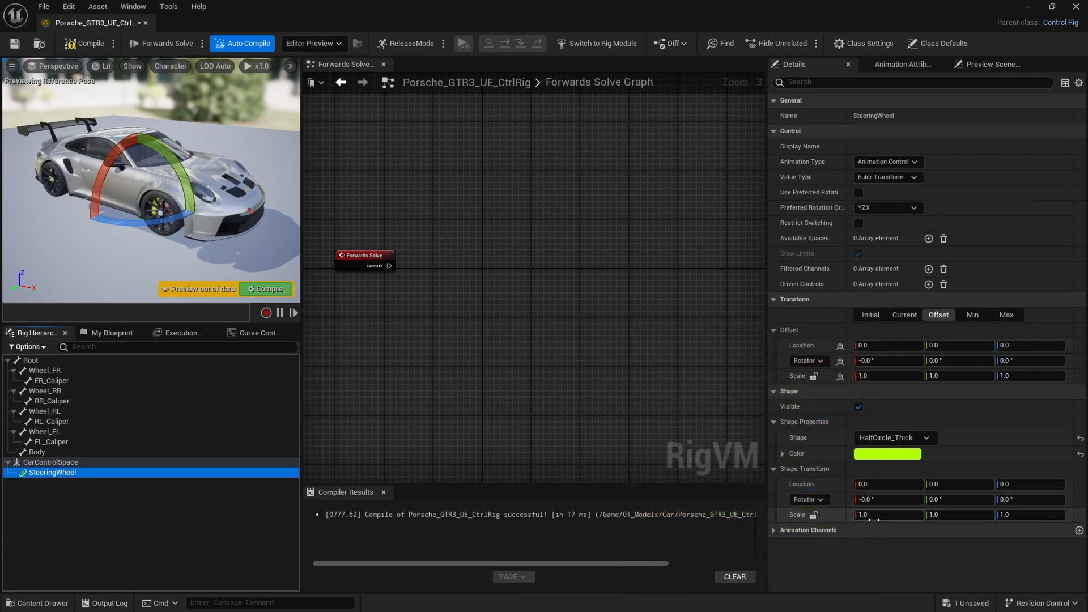
- Lock the proportions of SteeringWheel's shape transform scale and set it to 20 on all axes
click(814, 515)
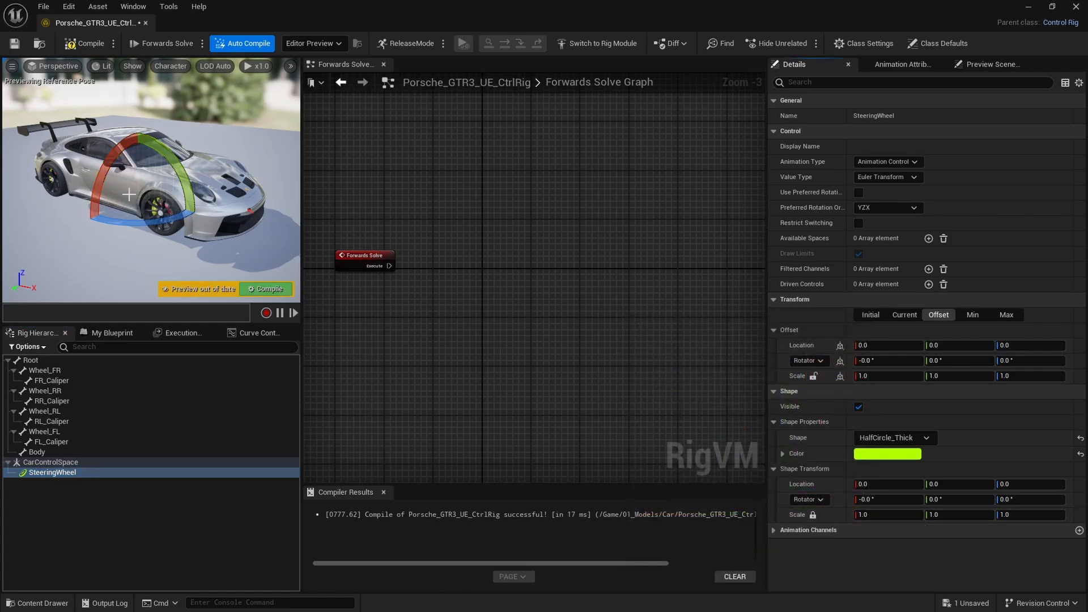
click(864, 514)
text(20)
key(Return)
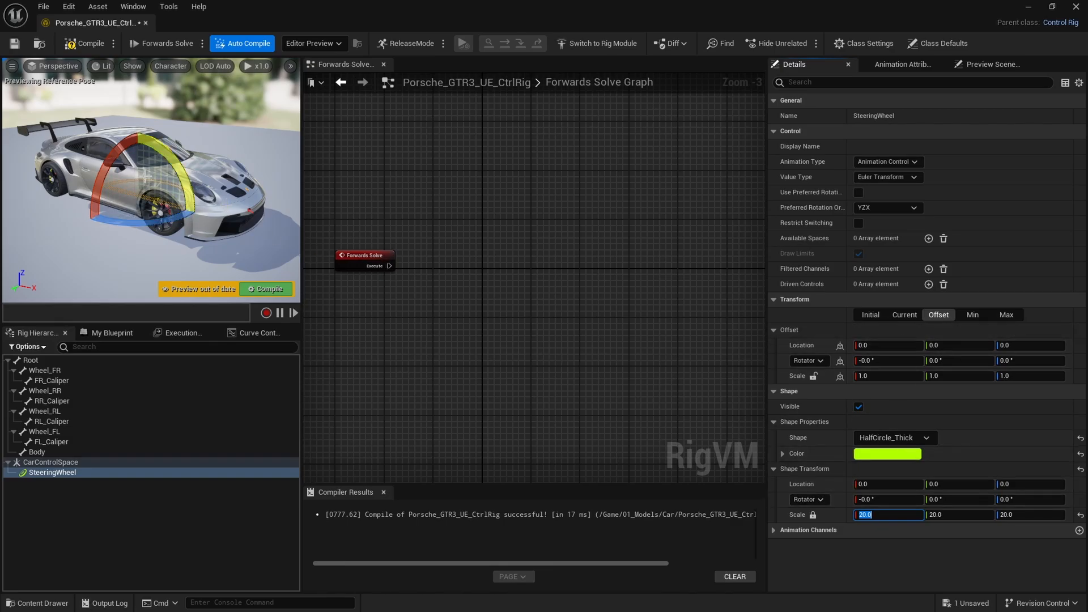
click(924, 310)
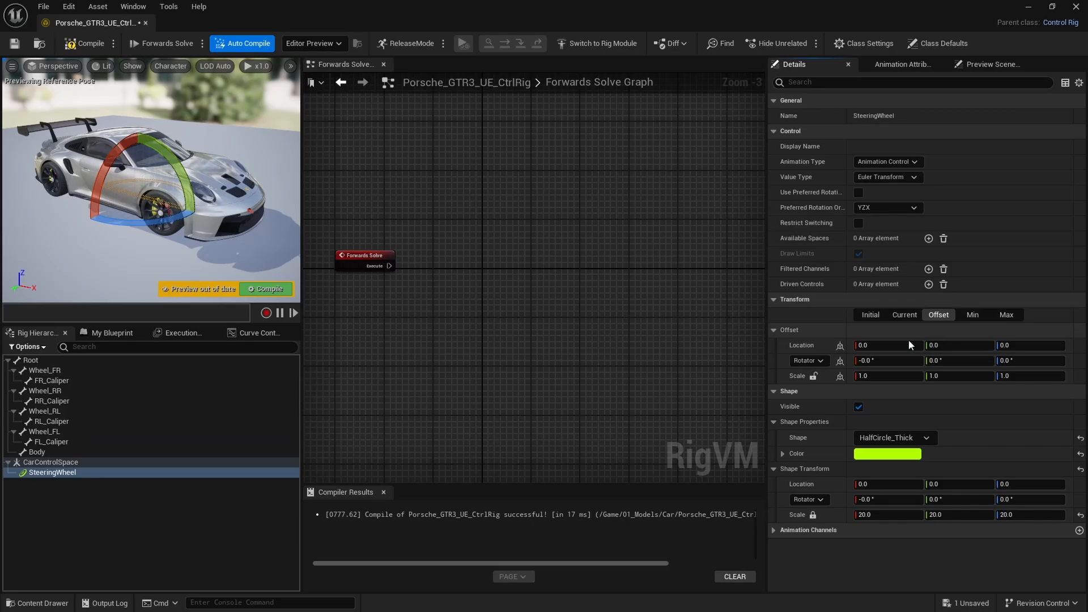
- Move the SteeringWheel control in front of the car by setting its offset location X to 220
drag(909, 345, 994, 344)
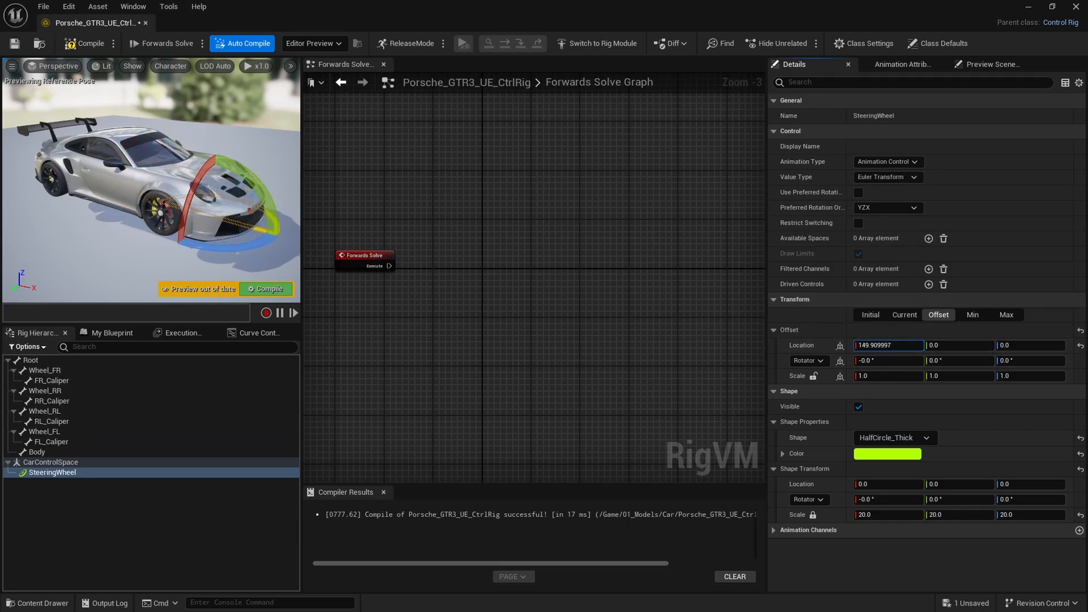
click(860, 345)
key(BackSpace)
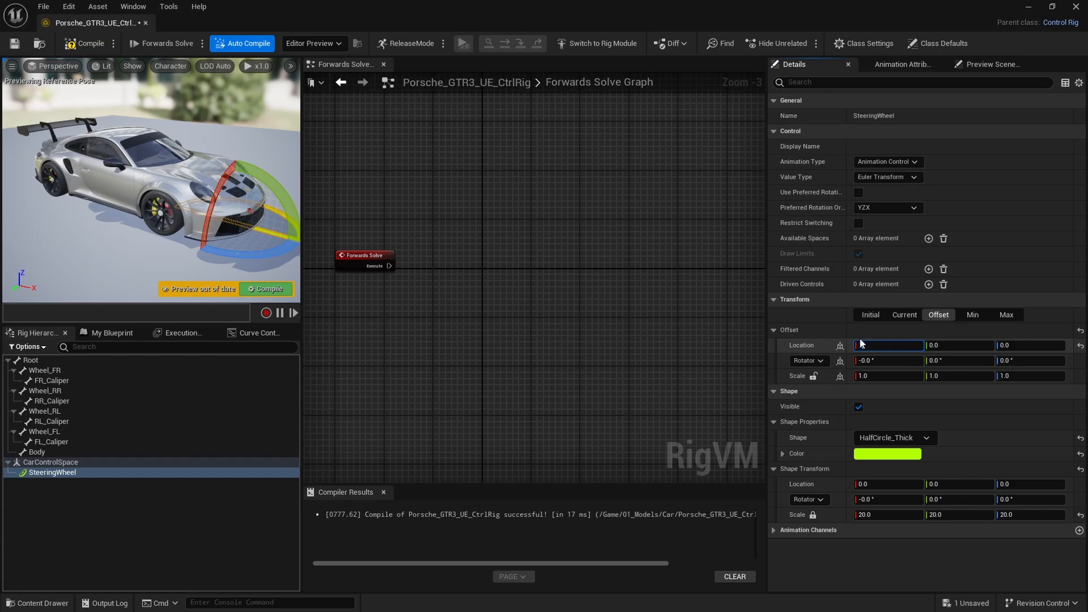
text(220)
key(Return)
- Set the SteeringWheel control's offset location X to 230
middle_drag(254, 176, 300, 177)
right_drag(254, 177, 232, 204)
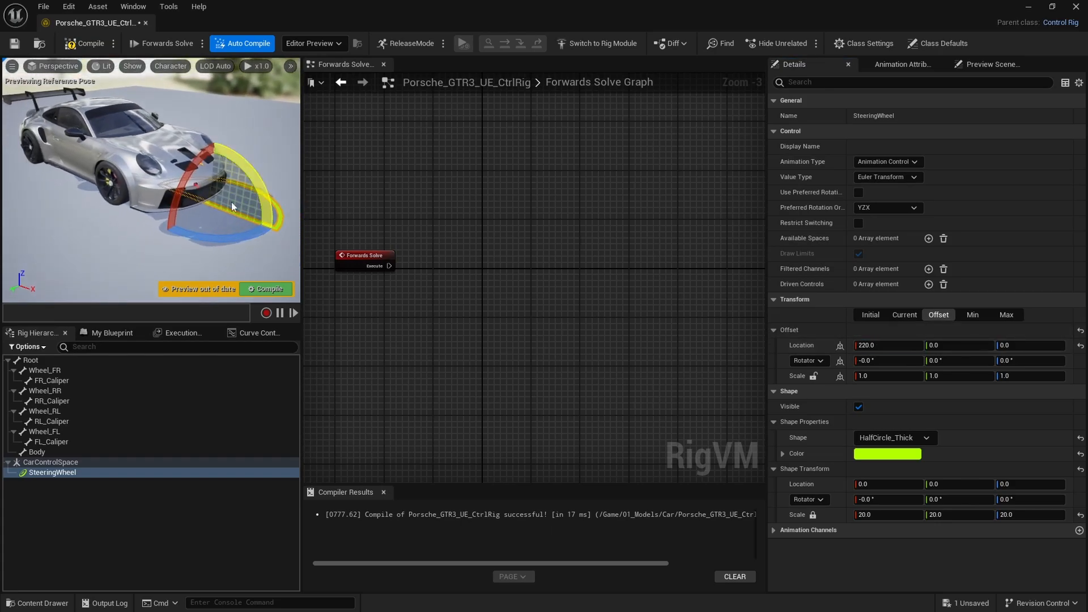
click(911, 345)
text(230)
key(Return)
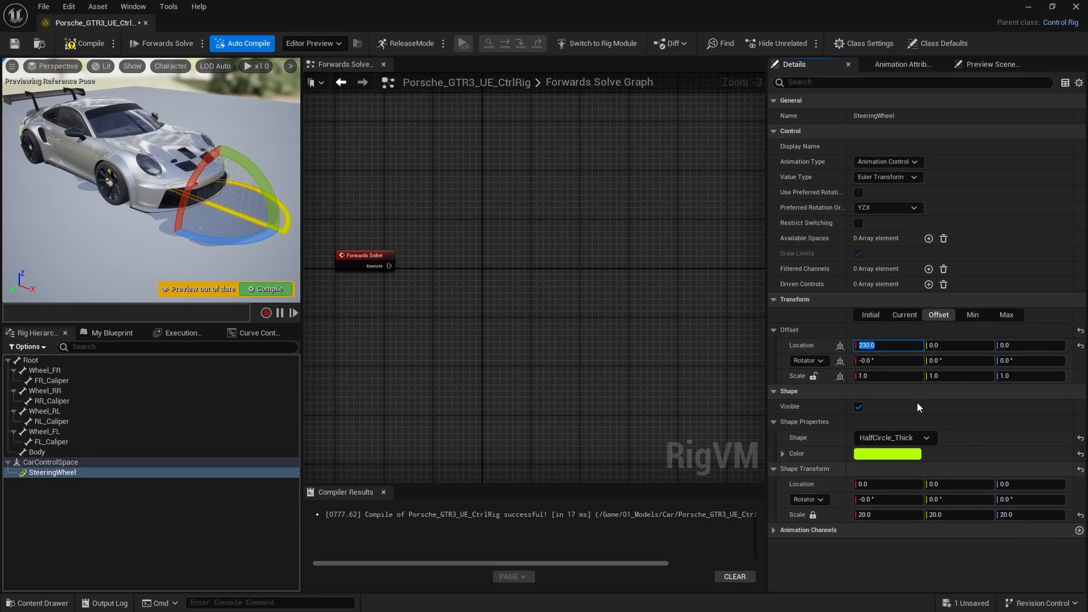
- Rotate the SteeringWheel control's shape to 90° around Z in its shape transform
click(1040, 500)
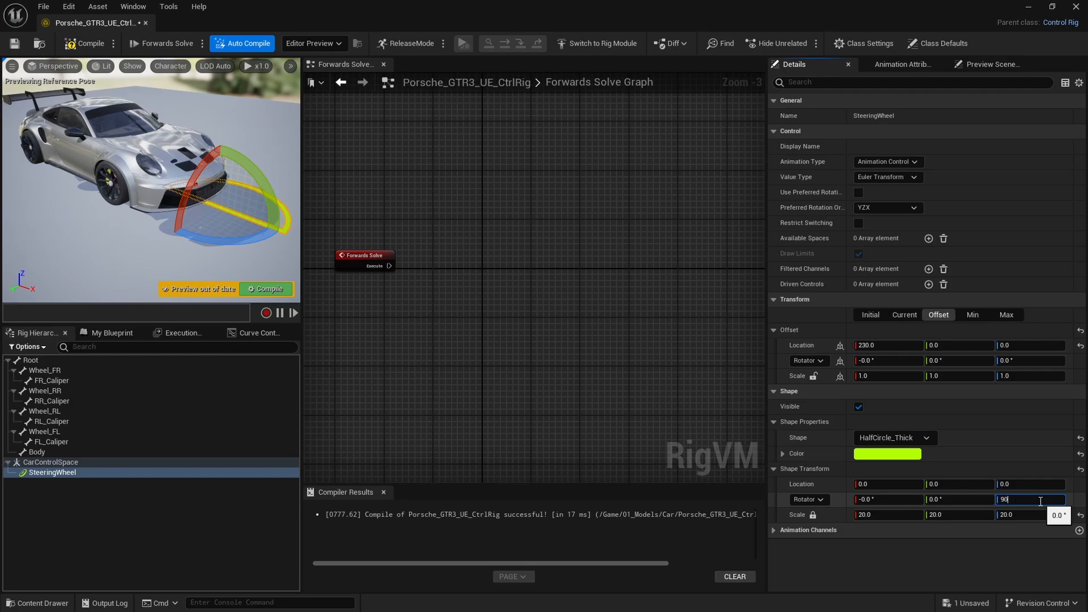
key(Return)
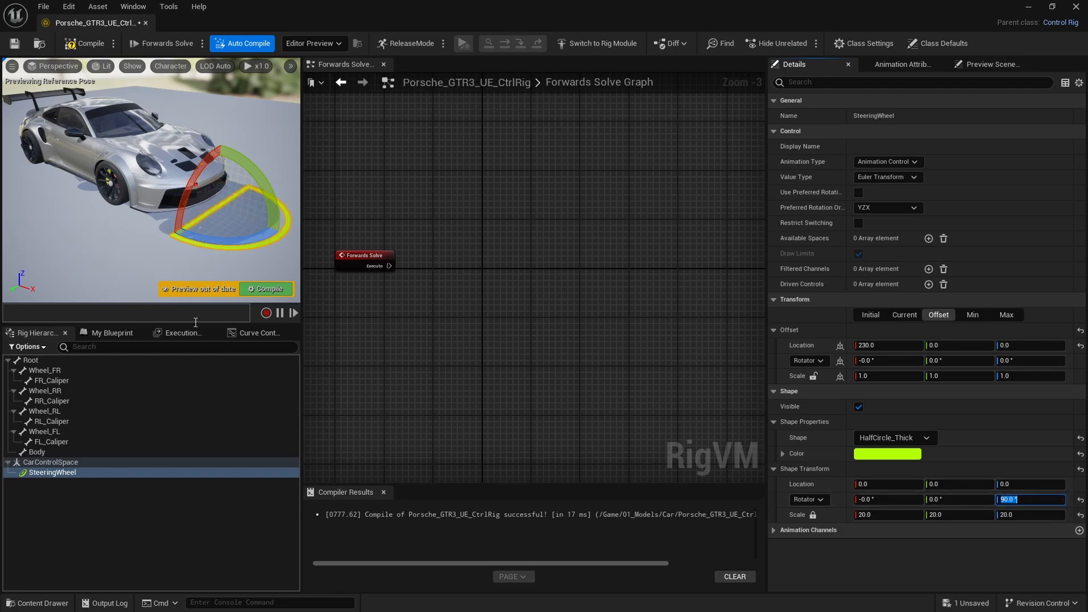
right_drag(152, 181, 216, 224)
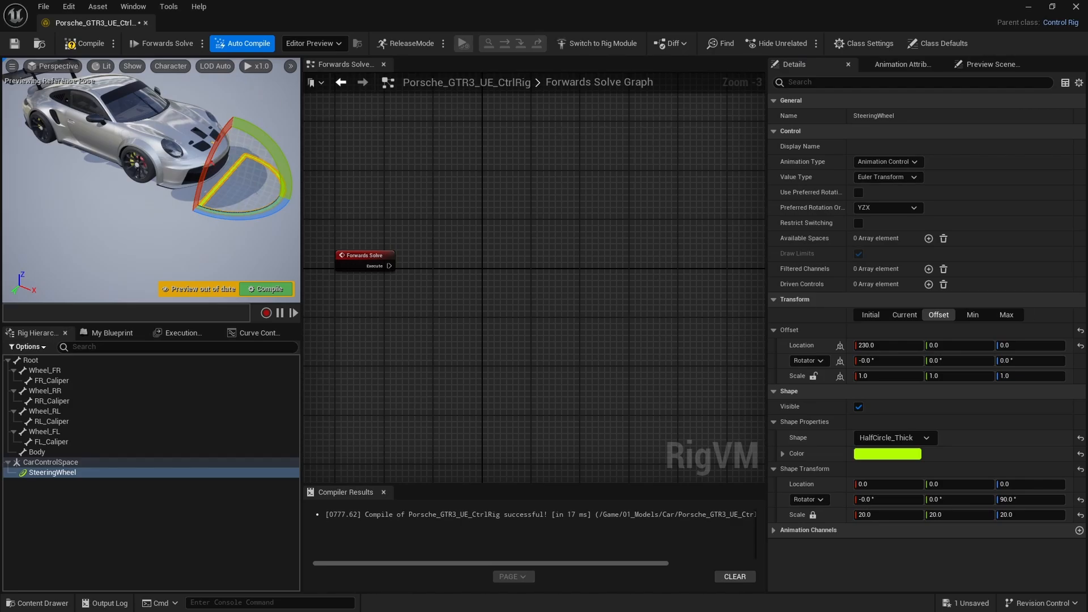
- Set the SteeringWheel control's offset location X to 220 and compile the rig
click(890, 347)
text(220)
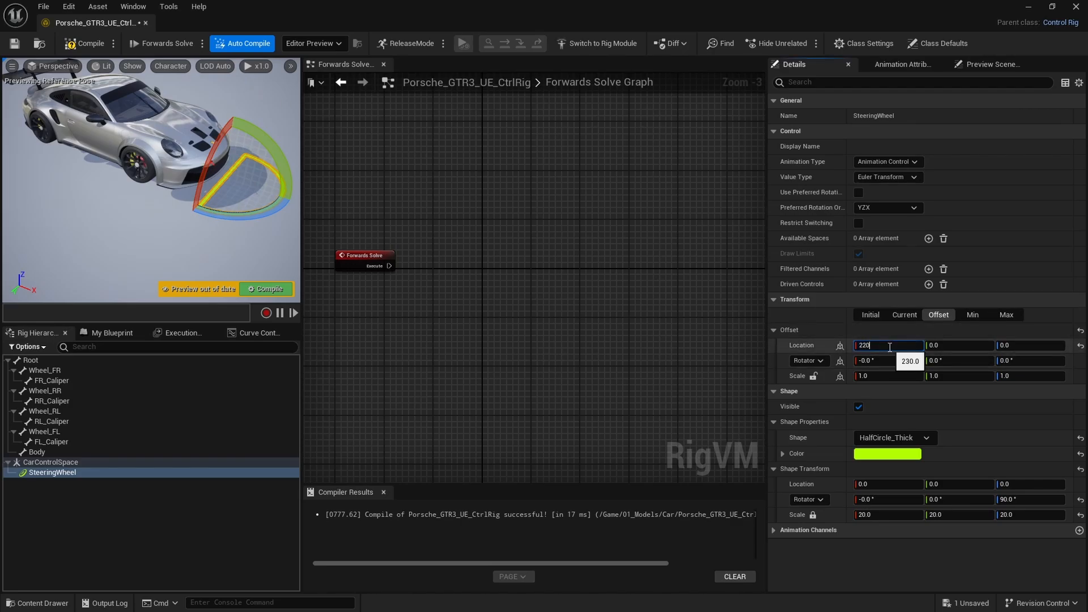
key(Return)
click(281, 289)
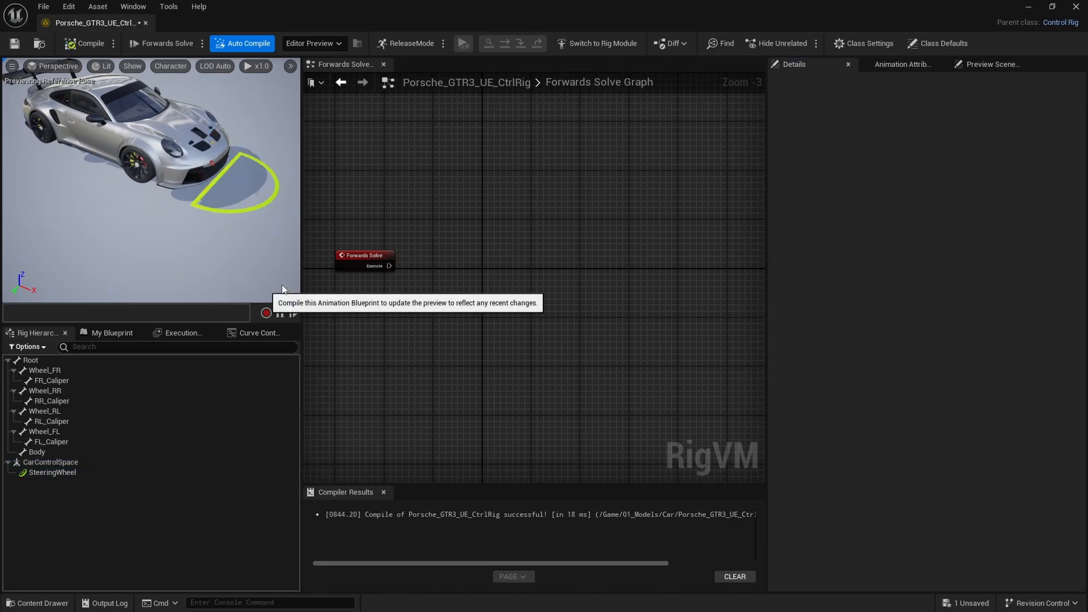
click(221, 174)
alt+drag(263, 174, 260, 191)
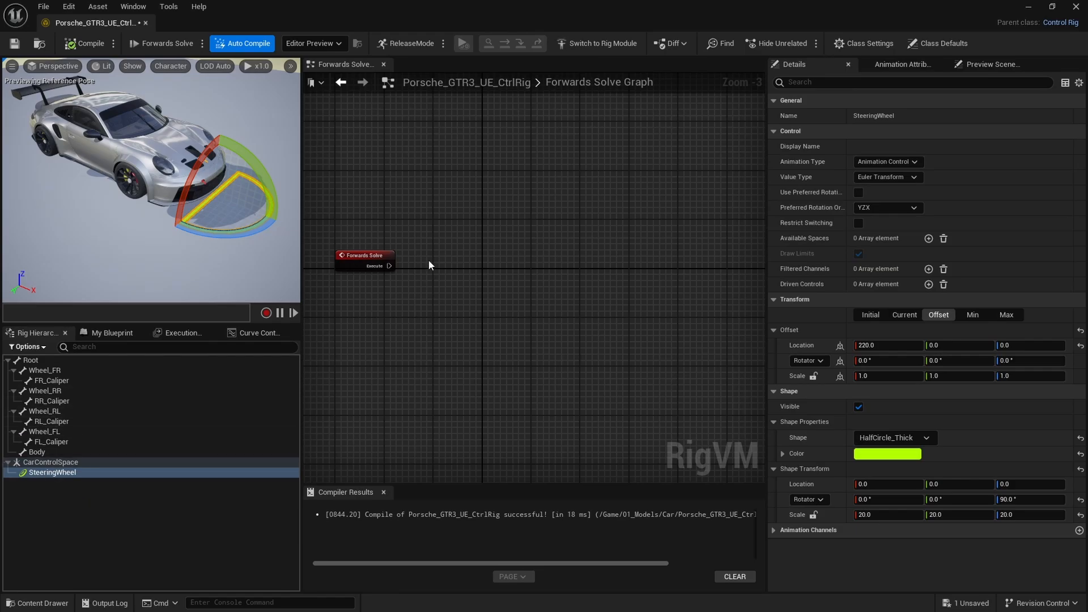
- Add a Sequence node beside the Forwards Solve node and connect Forwards Solve's Execute output to its Execute input
right_drag(429, 262, 481, 260)
scroll(453, 261, up, 1)
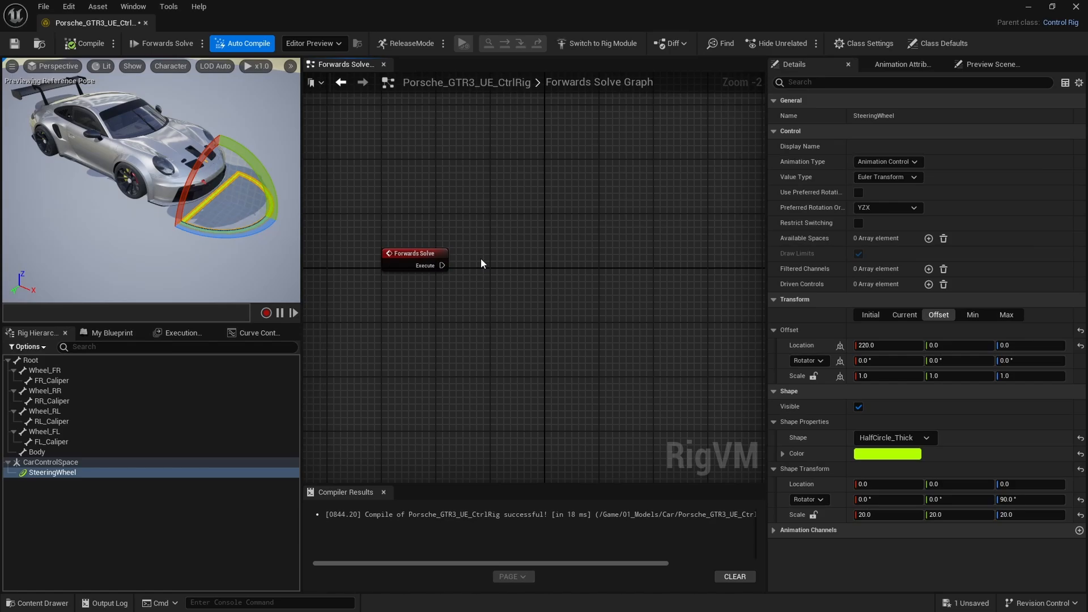
right_click(481, 263)
text(seq)
key(Return)
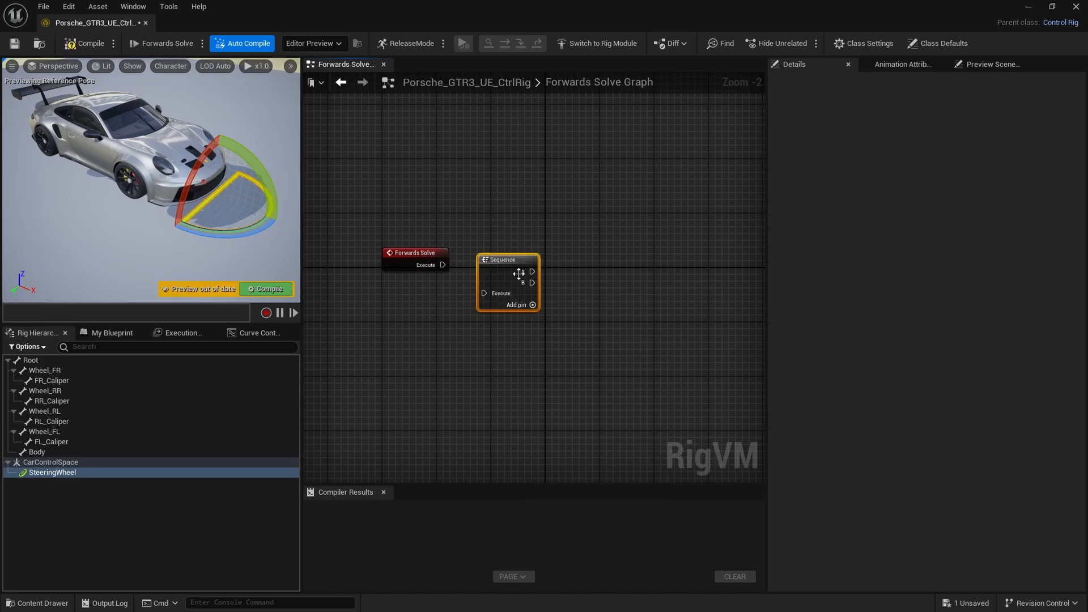
drag(513, 263, 513, 236)
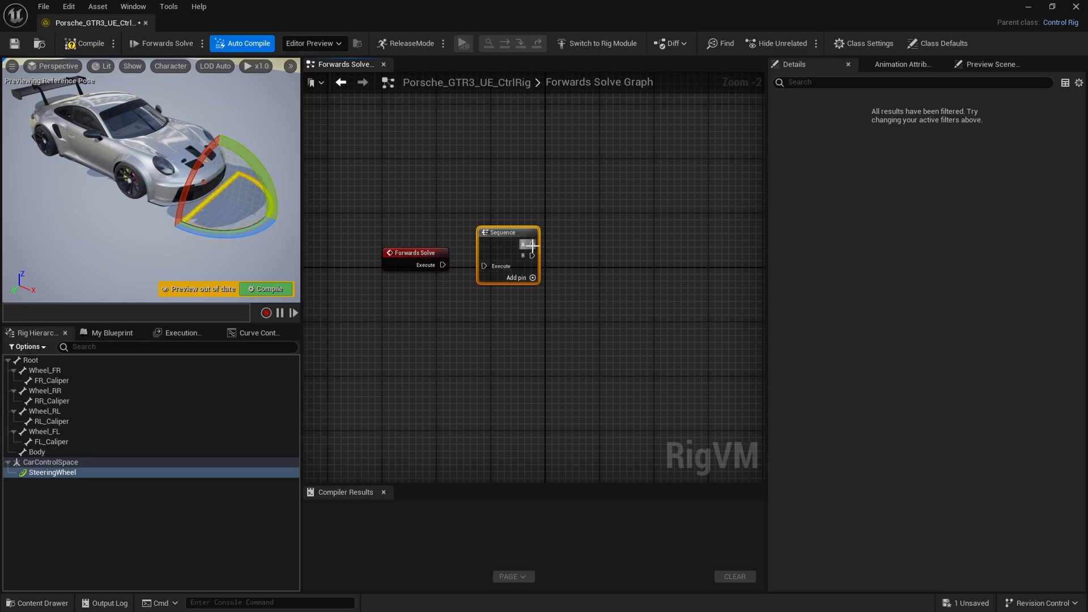
right_drag(561, 269, 531, 261)
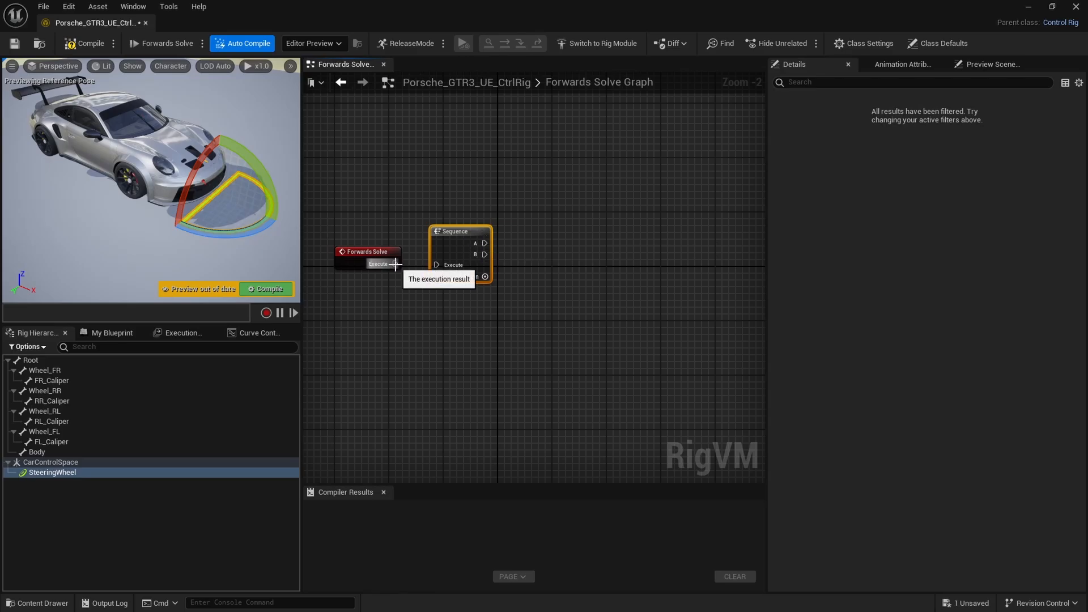
drag(395, 264, 440, 270)
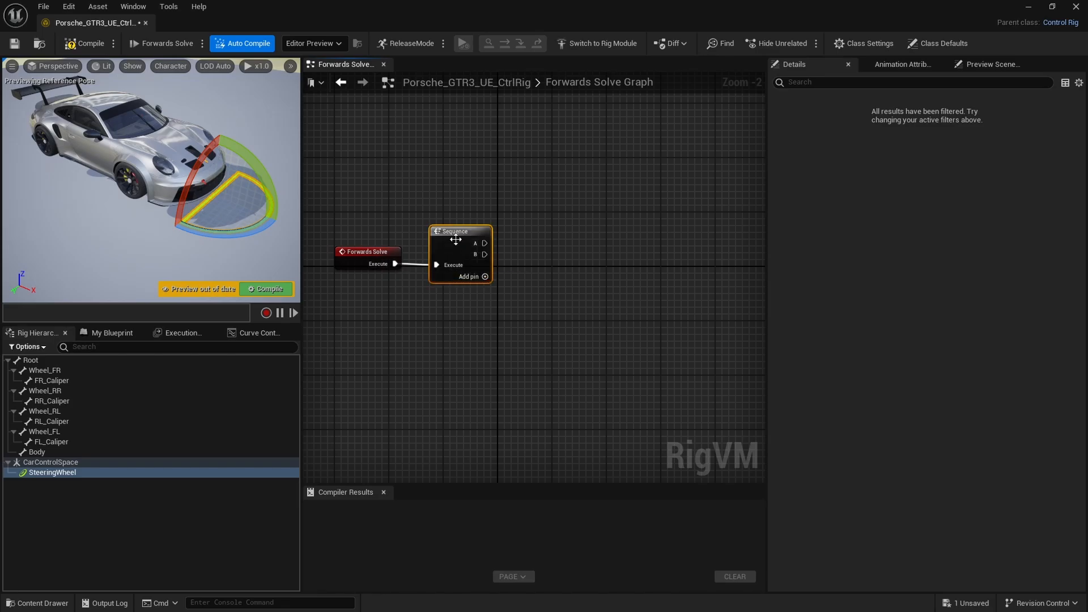
- Add a Get Control node for SteeringWheel to the graph, above and beyond the Sequence node
mouse_move(559, 203)
right_down()
mouse_move(516, 204)
mouse_move(557, 211)
right_up()
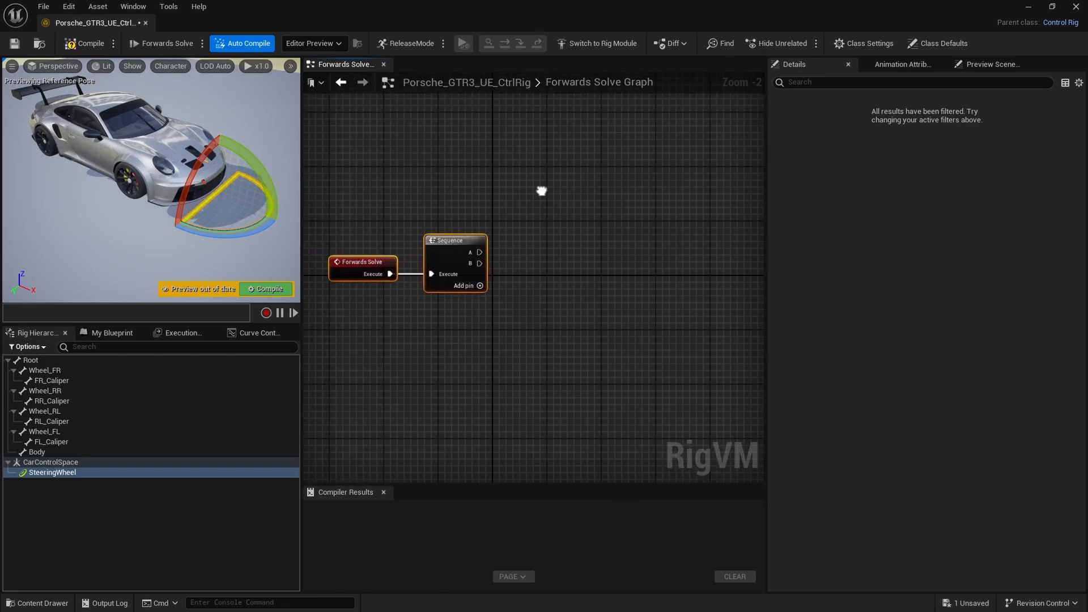
drag(61, 475, 518, 182)
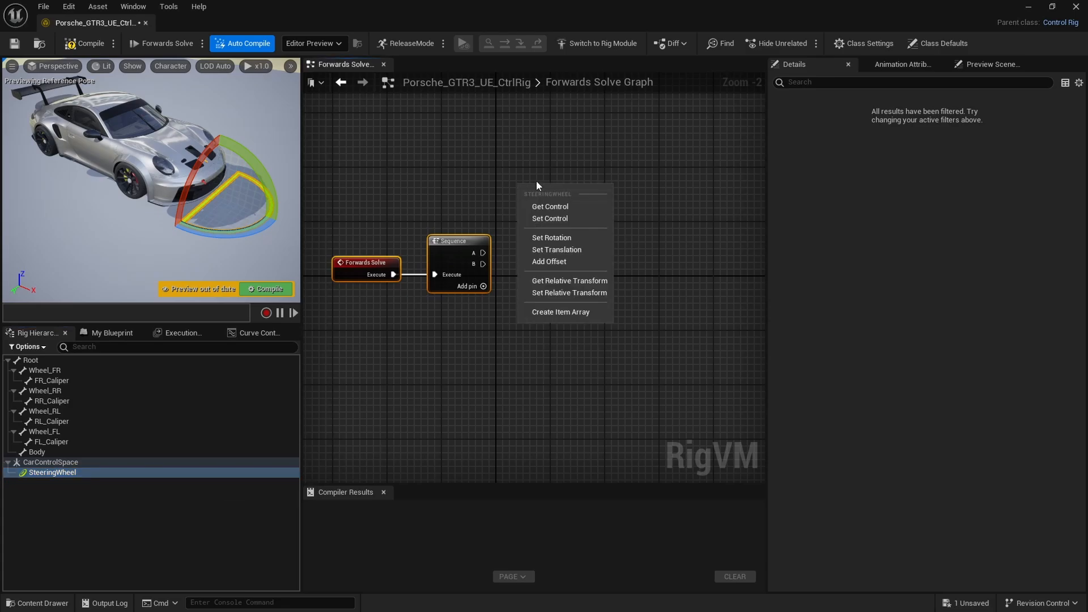
click(566, 211)
scroll(567, 223, up, 2)
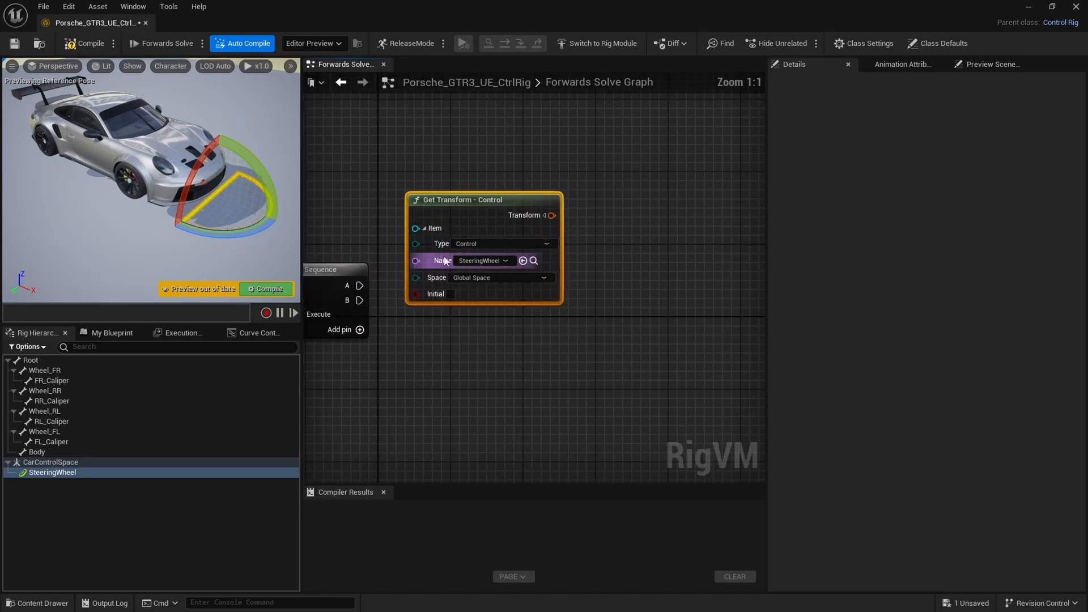
- Add an Offset Transform node to the graph, beside the SteeringWheel Get Transform node
right_drag(530, 179, 518, 162)
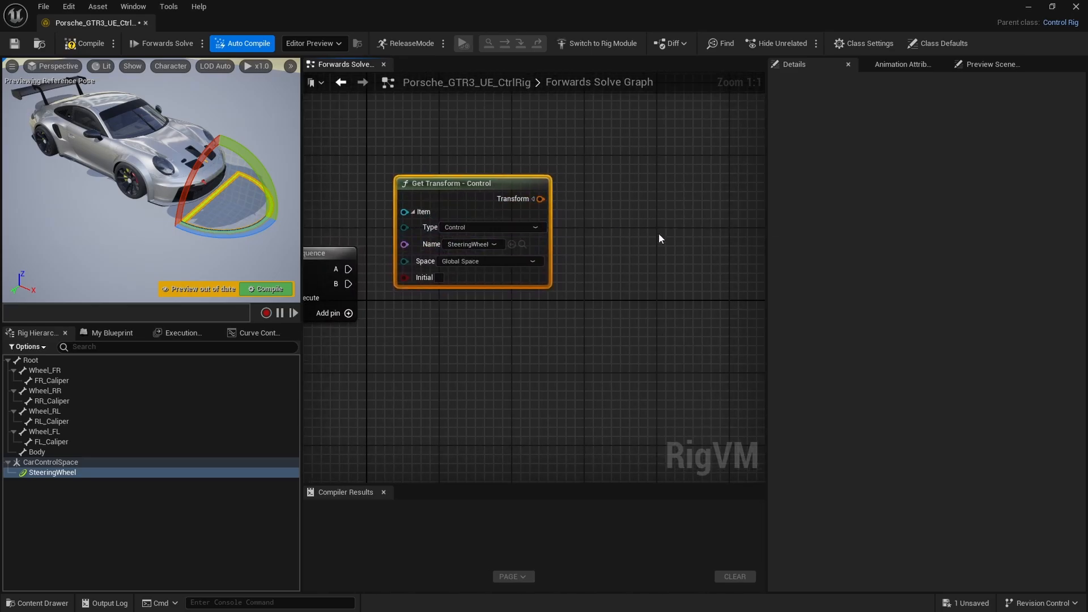
right_drag(659, 233, 607, 236)
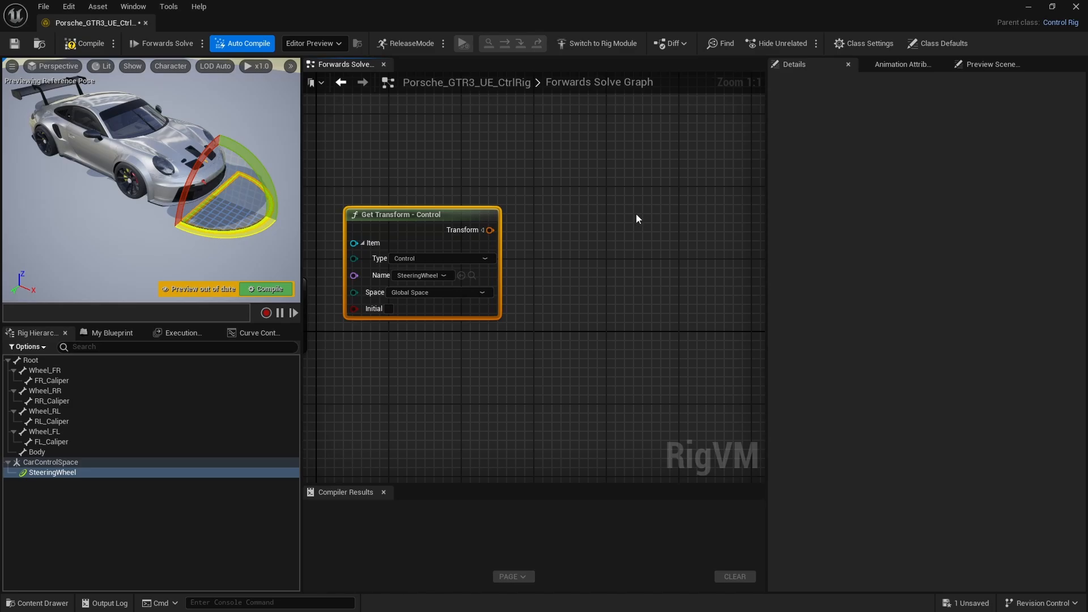
right_drag(652, 195, 610, 201)
scroll(610, 201, down, 1)
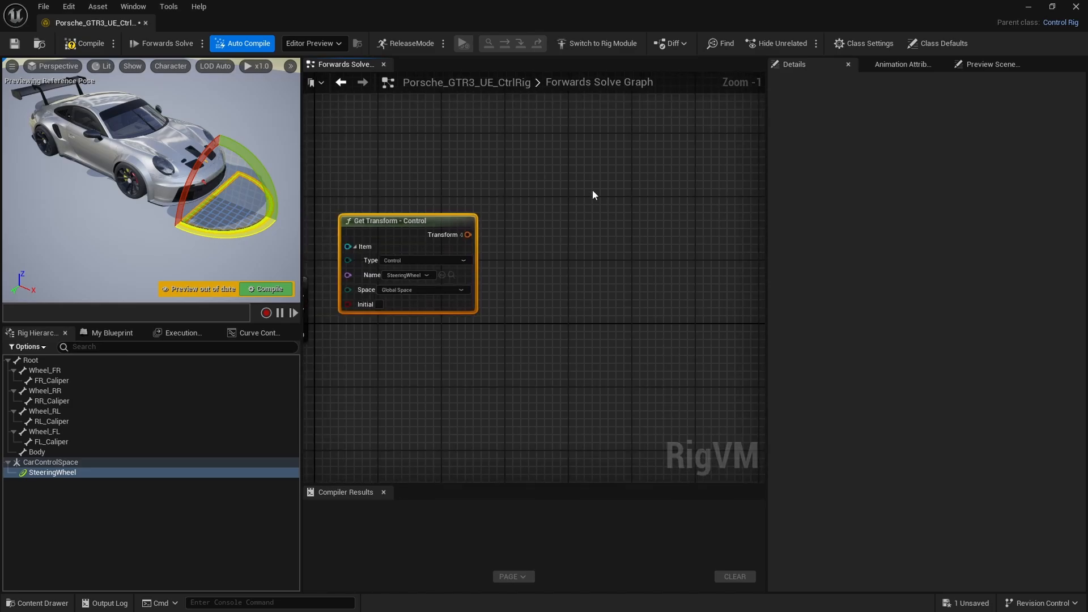
right_click(592, 191)
text(offse)
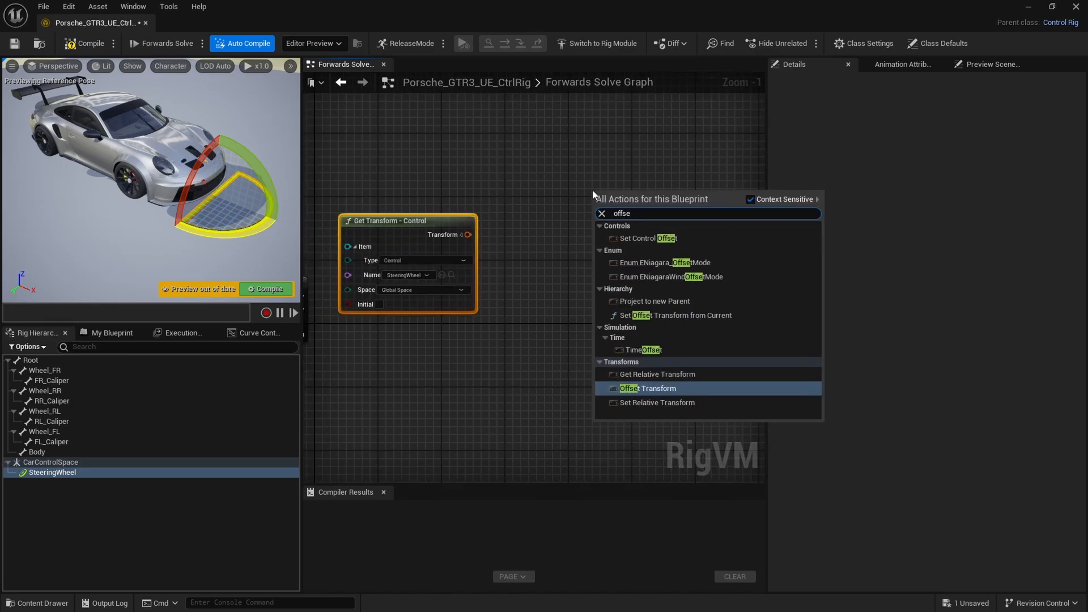
key(Return)
right_drag(703, 178, 542, 169)
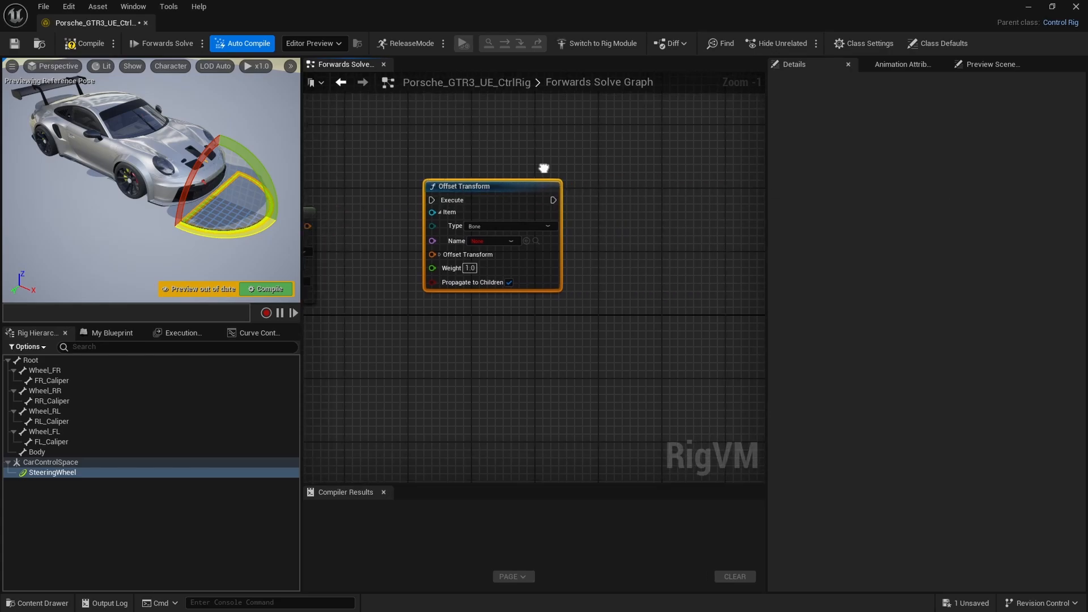
- Duplicate the Offset Transform node alongside the original, and move both nodes closer to and slightly above the Get Transform node
key(ctrl+d)
drag(617, 190, 669, 186)
right_drag(573, 200, 652, 178)
drag(739, 128, 556, 176)
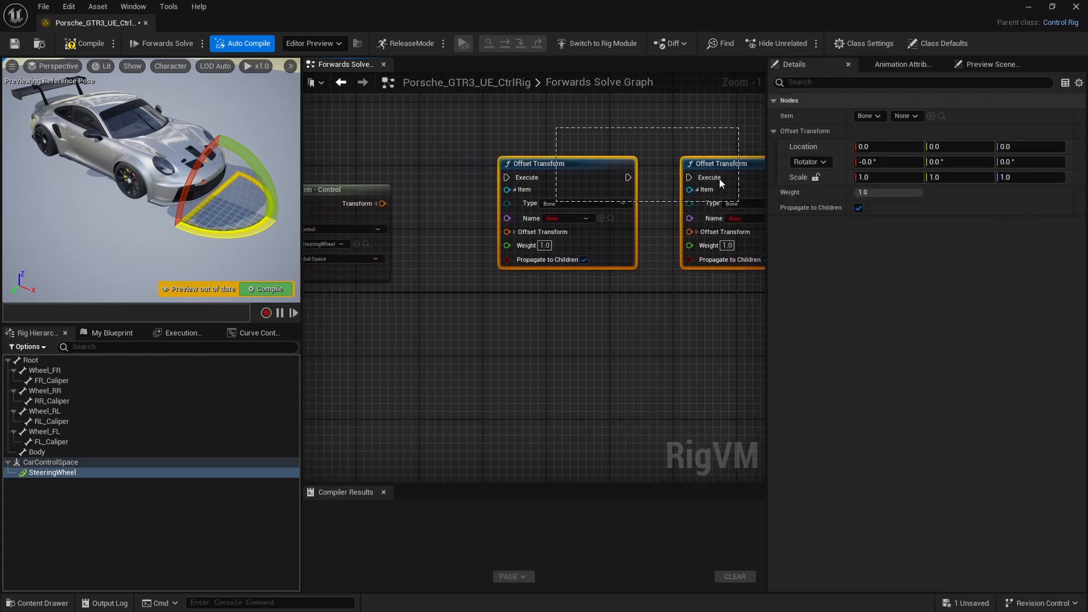
drag(712, 168, 639, 143)
right_drag(530, 237, 566, 259)
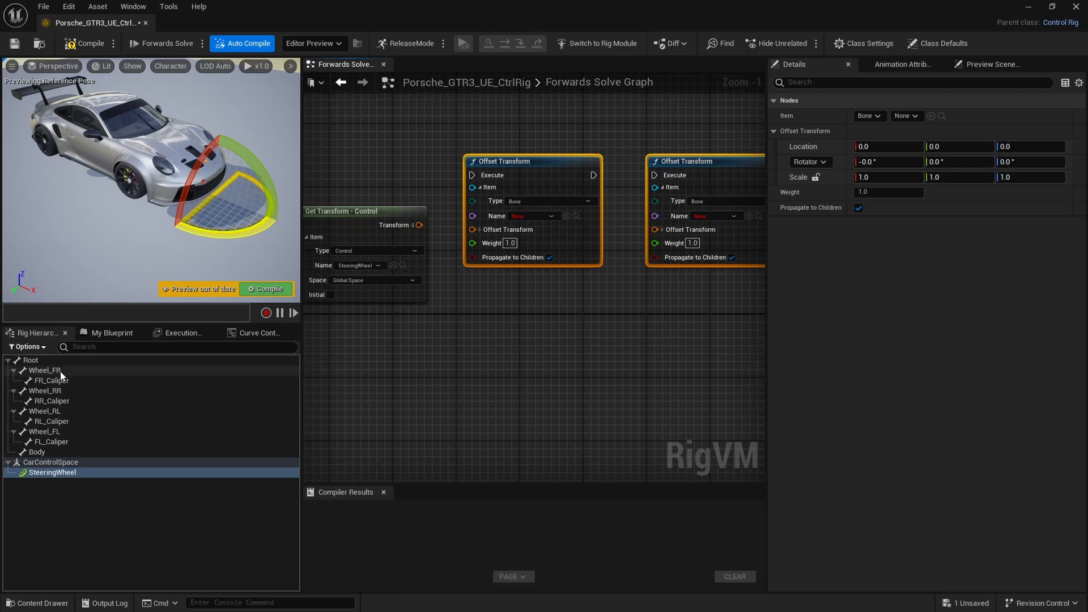
- Assign the bone Wheel_FL to the first Offset Transform node and Wheel_FR to the second
click(544, 216)
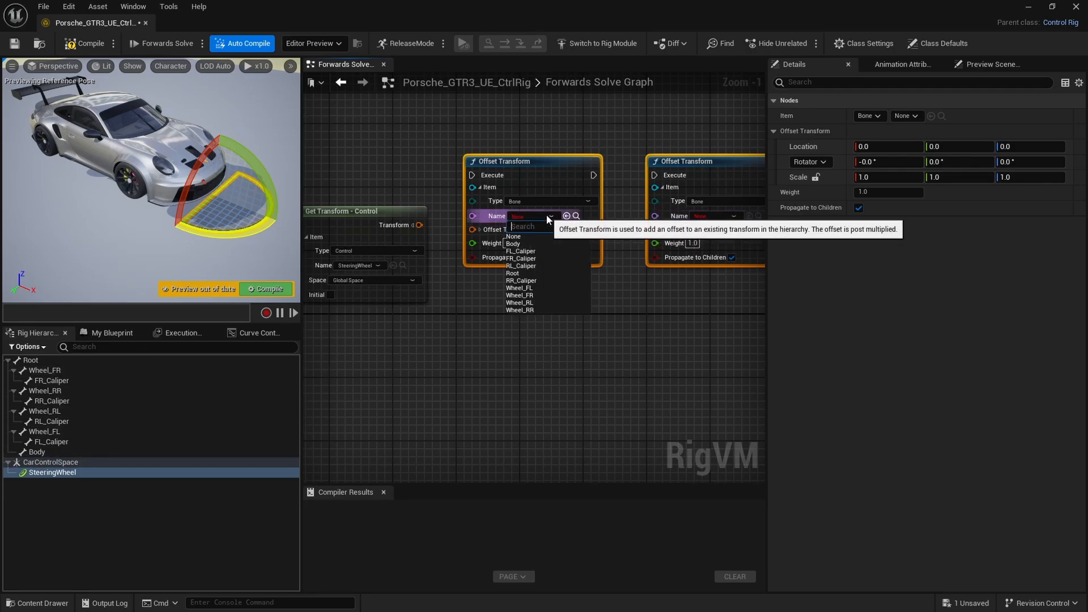
click(542, 287)
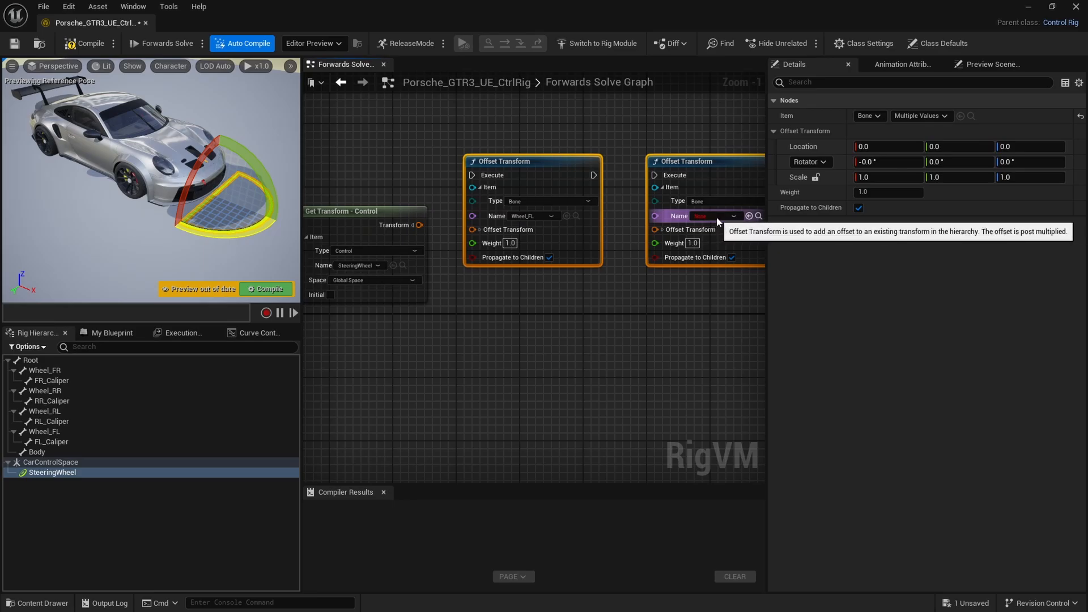
click(716, 217)
click(720, 296)
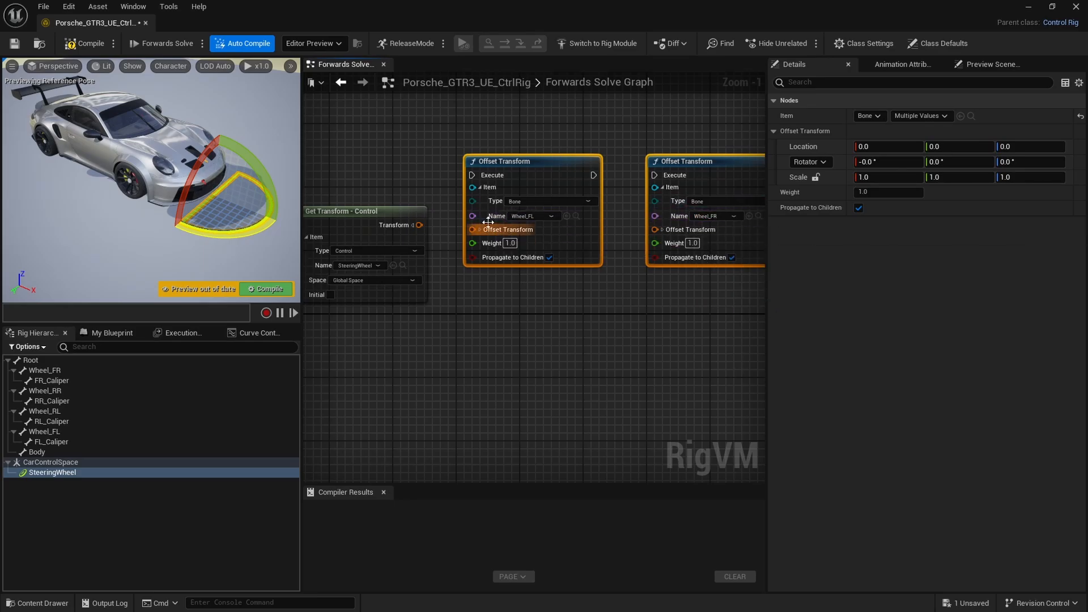
- Expand the transform pins and connect the SteeringWheel Rotation output to the Offset Transform Rotation inputs of both Offset Transform nodes
right_drag(432, 223, 503, 216)
right_drag(623, 242, 519, 254)
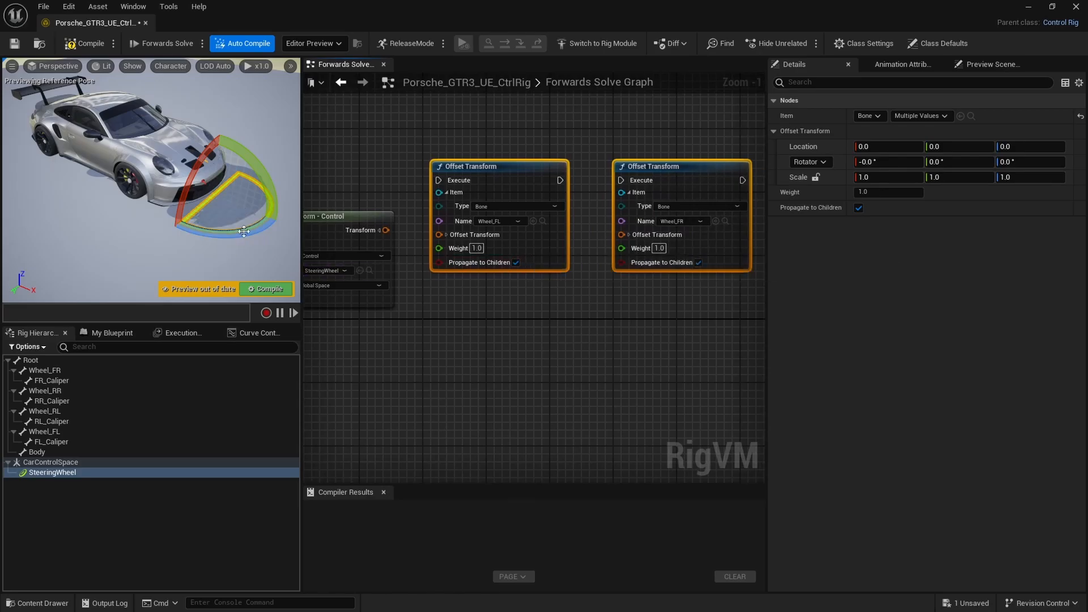
right_drag(369, 240, 452, 241)
click(461, 230)
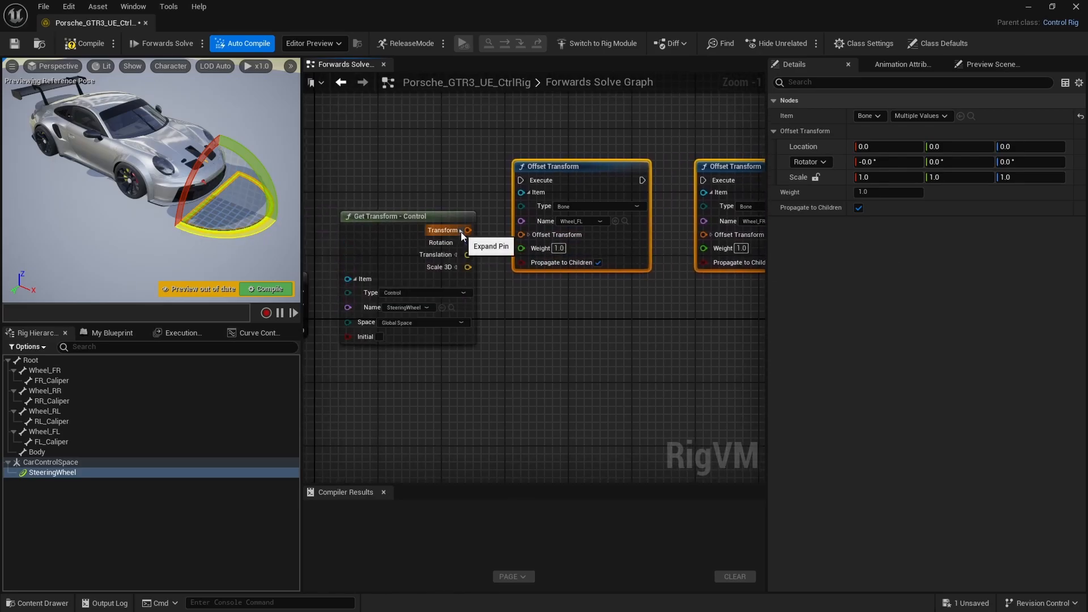
click(528, 235)
click(708, 234)
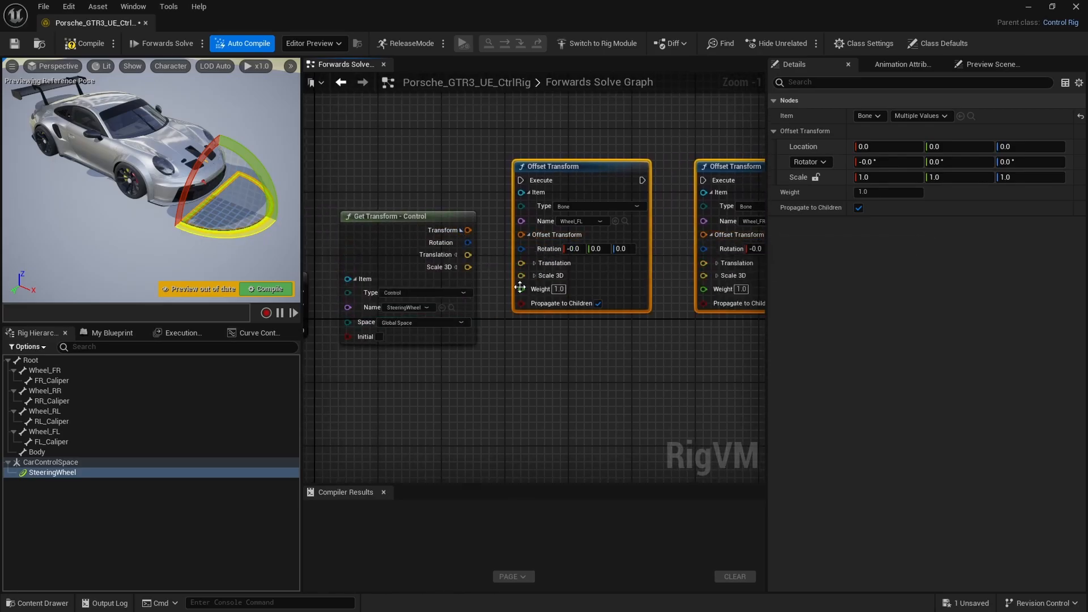
right_drag(623, 351, 593, 346)
drag(437, 238, 692, 246)
- Connect Sequence output A through the Wheel_FL Offset Transform node to the Wheel_FR one, and compile the rig
right_drag(531, 269, 623, 240)
drag(386, 272, 606, 162)
right_drag(684, 182, 499, 190)
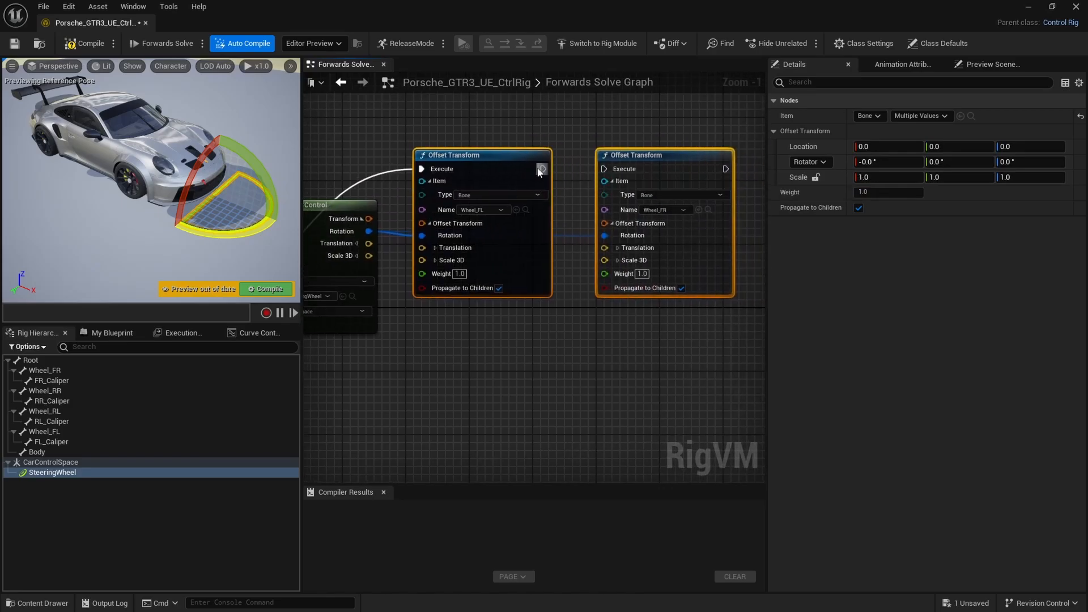
drag(543, 169, 604, 168)
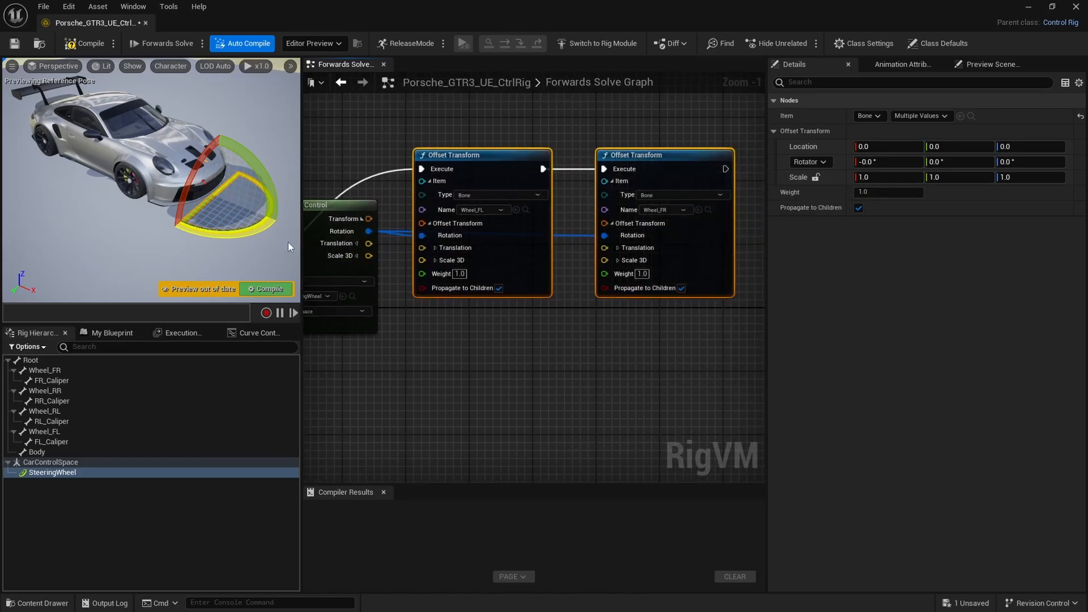
click(267, 289)
- Test the steering by rotating the SteeringWheel control in the viewport from the car's front, and undo the rotation
click(250, 229)
drag(251, 229, 164, 229)
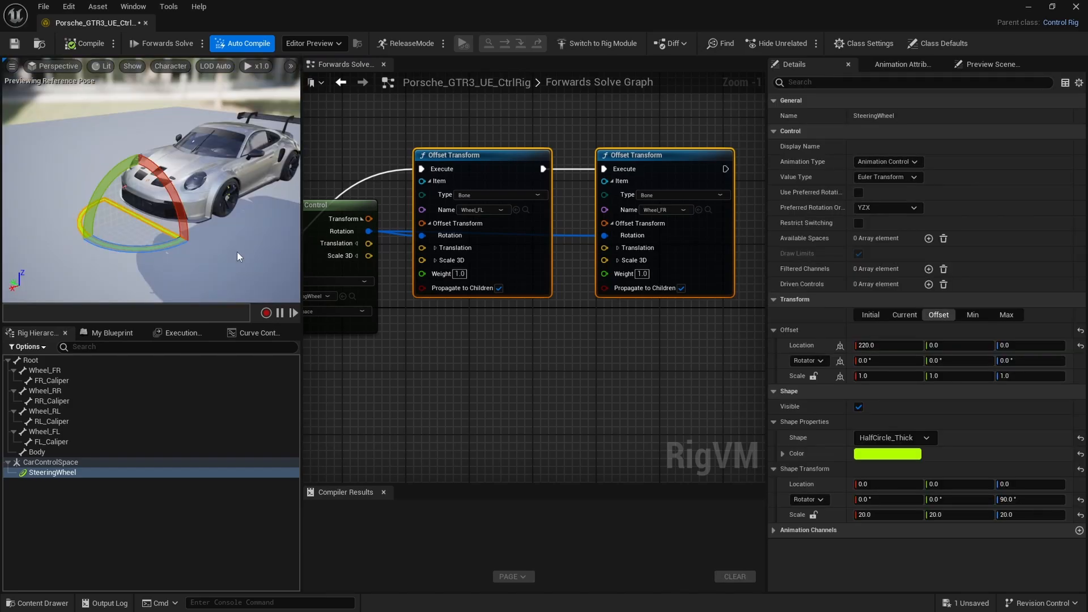
middle_drag(236, 253, 247, 251)
right_drag(236, 253, 237, 241)
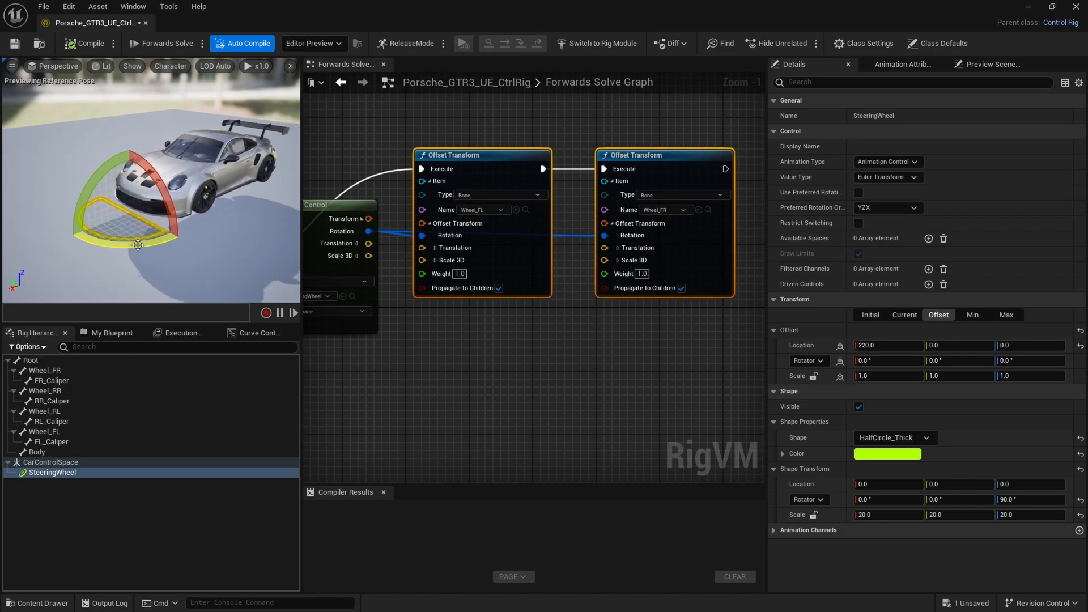
mouse_move(138, 244)
mouse_down()
mouse_move(90, 244)
mouse_move(56, 219)
mouse_move(150, 243)
mouse_up()
key(ctrl+z)
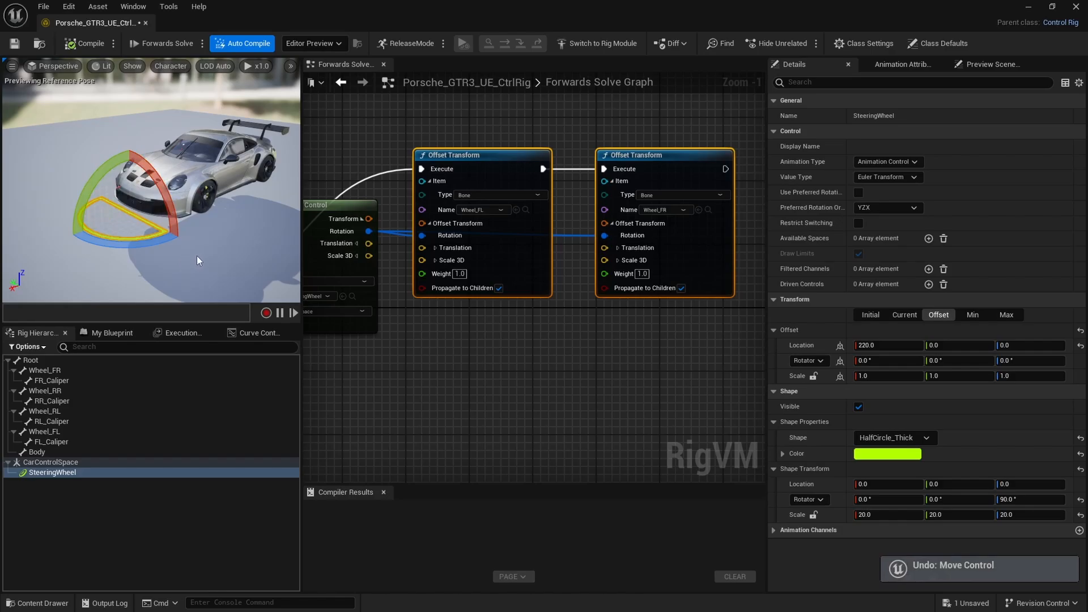
mouse_move(192, 255)
right_down()
mouse_move(281, 254)
mouse_move(211, 250)
right_up()
key(a)
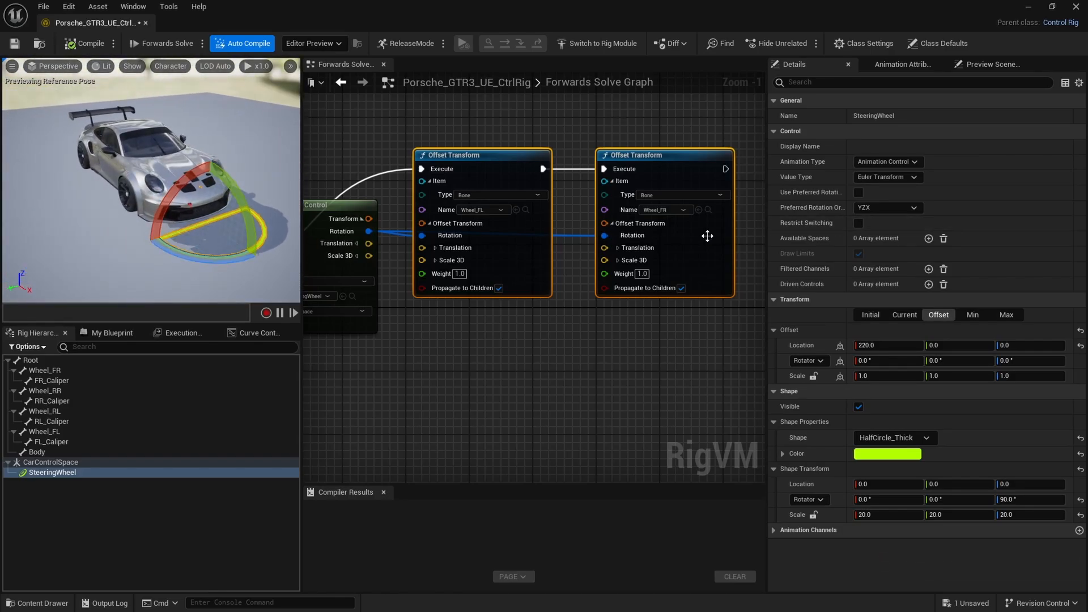
- Show the maximum and minimum transform limits of the SteeringWheel control
click(73, 474)
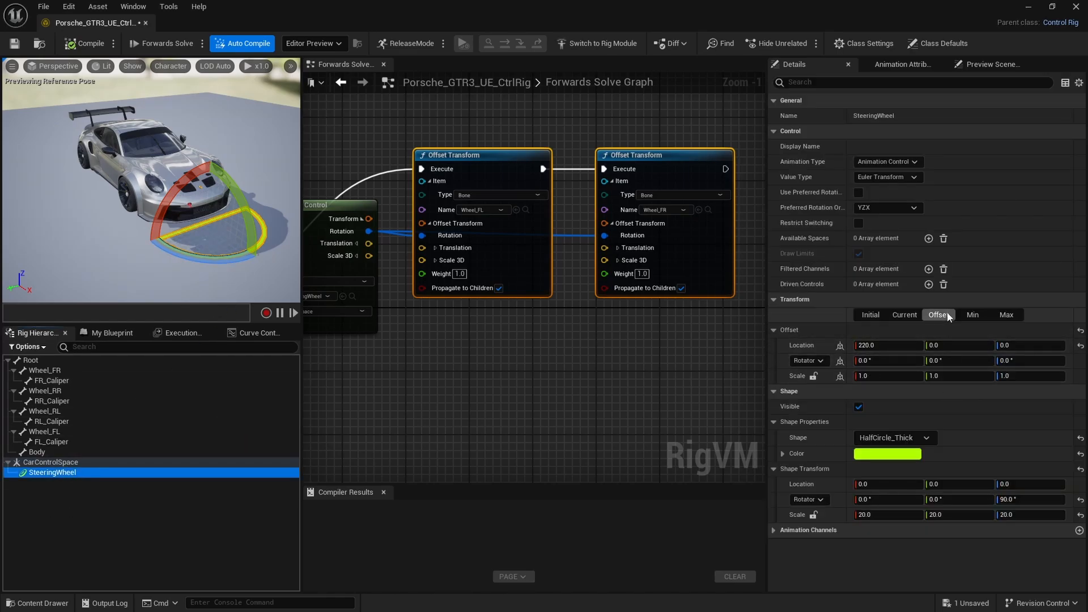
click(1006, 314)
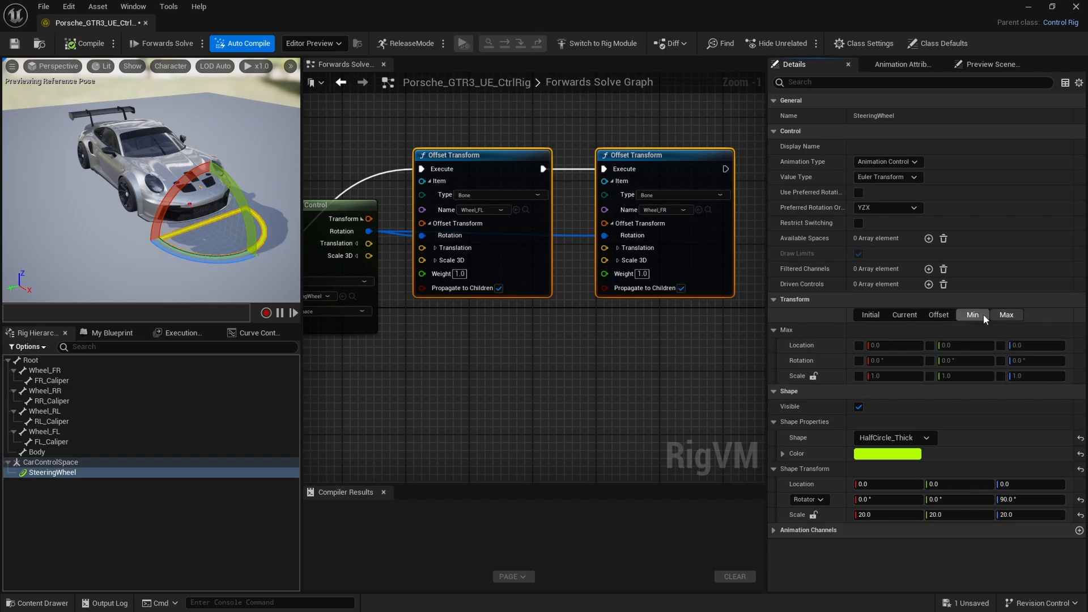
click(980, 318)
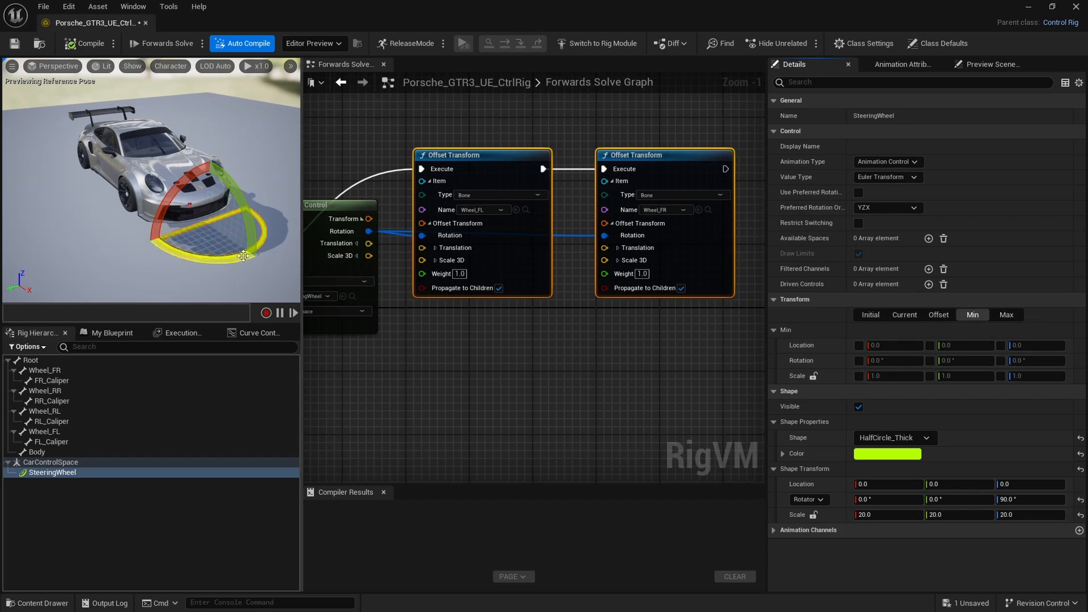
- Try rotating the SteeringWheel control around its different axes in the viewport, undoing the rotations
drag(242, 256, 199, 261)
key(ctrl+z)
drag(248, 213, 244, 201)
mouse_move(255, 250)
mouse_down()
mouse_move(244, 278)
mouse_move(249, 255)
mouse_up()
key(ctrl+z)
drag(191, 172, 219, 174)
key(ctrl+z)
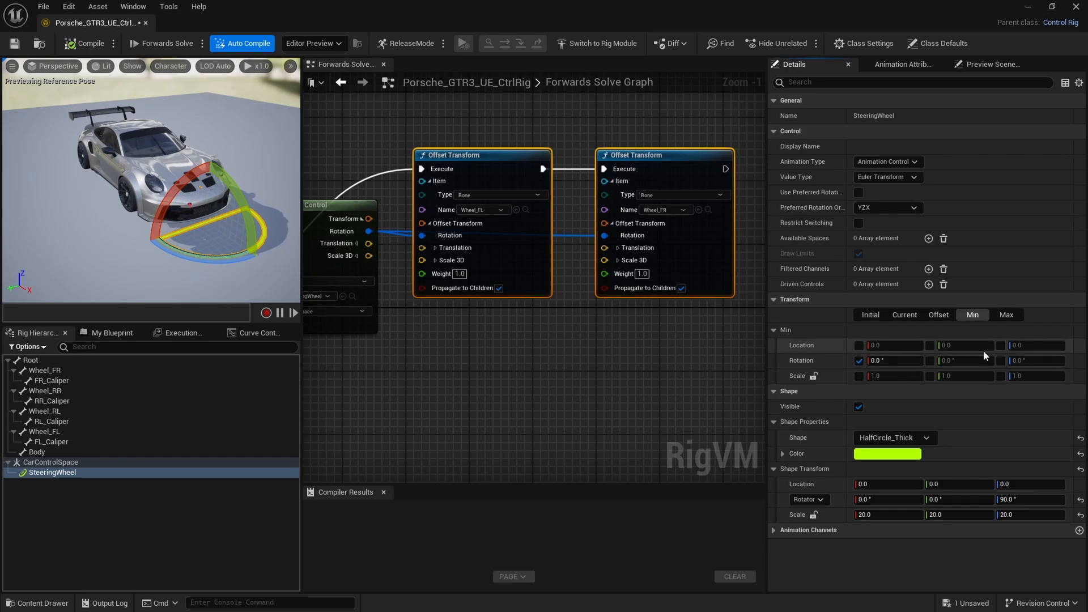
- Enable the SteeringWheel control's minimum and maximum rotation limits on all three axes, with Z limited to -45° and 45°
click(1008, 315)
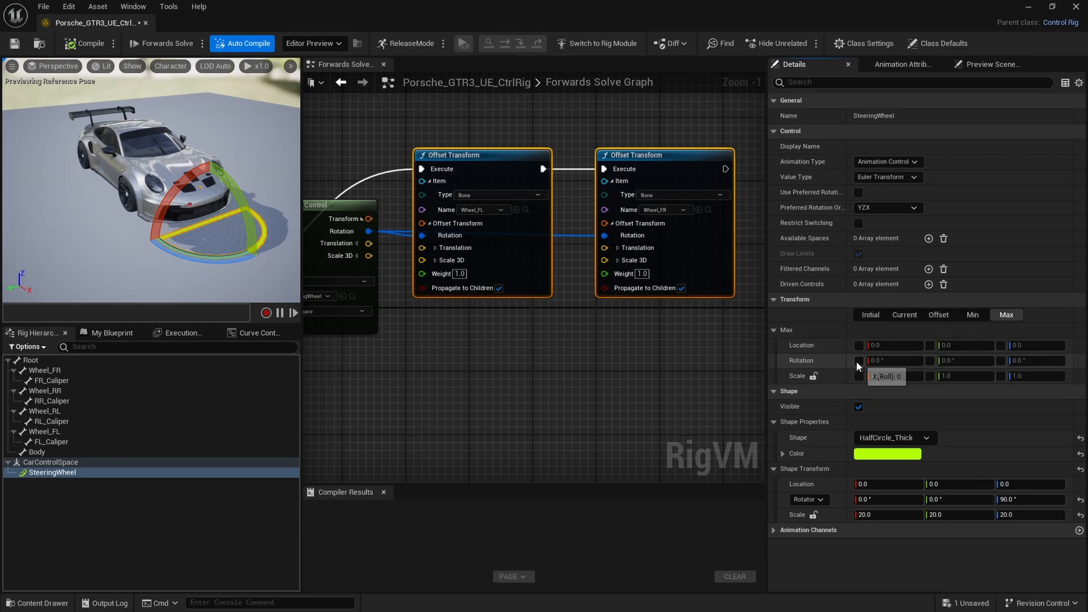
click(973, 315)
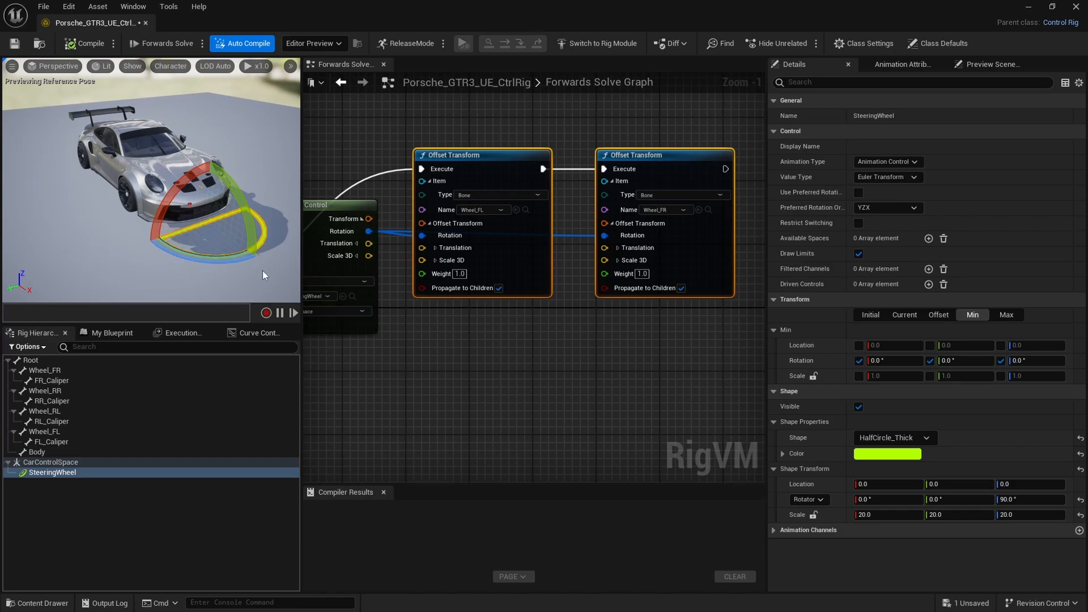
click(1030, 358)
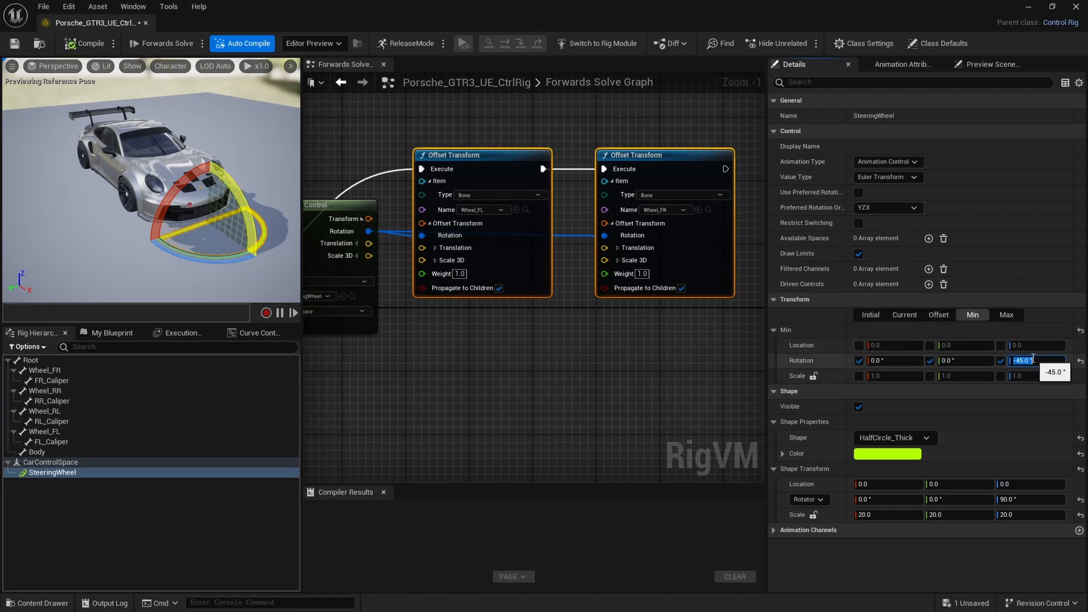
click(1007, 315)
click(1041, 362)
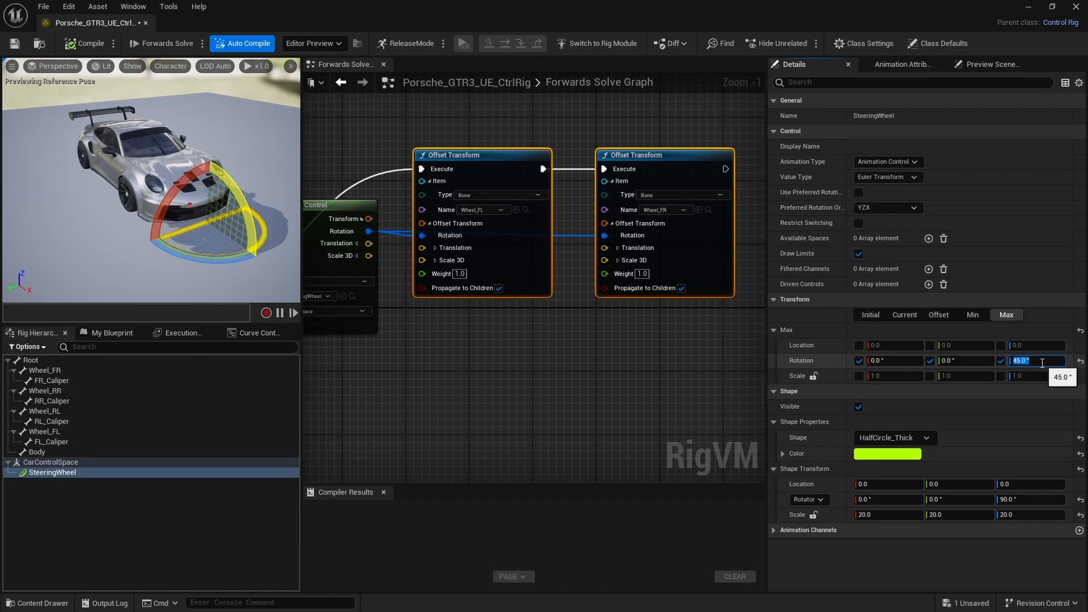
- Set the SteeringWheel control's Z rotation limits to -60° minimum and 60° maximum, and compile the rig
click(972, 315)
click(1022, 358)
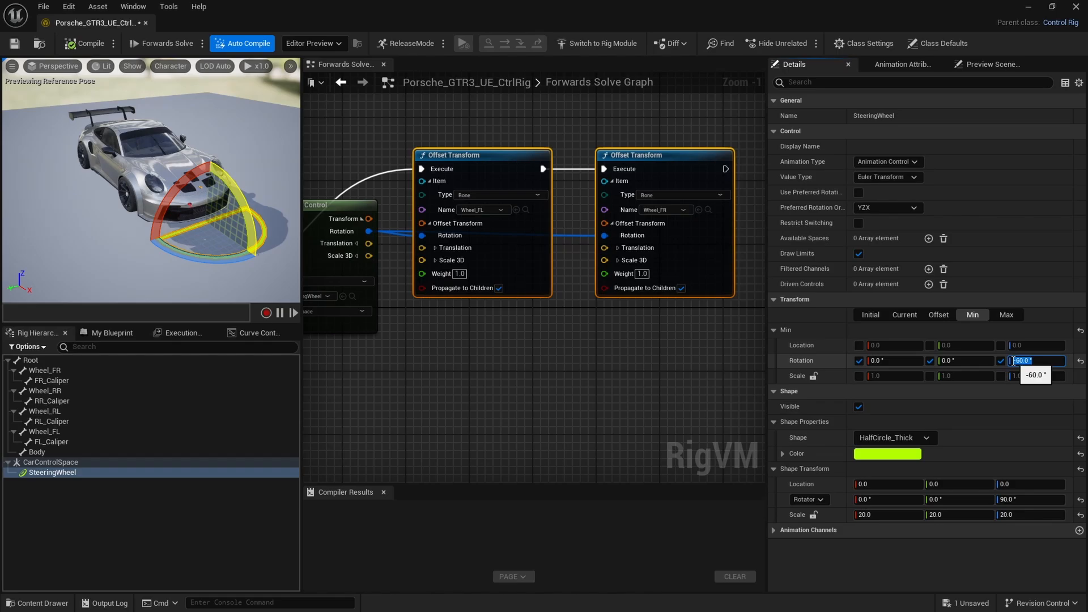
click(1006, 315)
click(1040, 361)
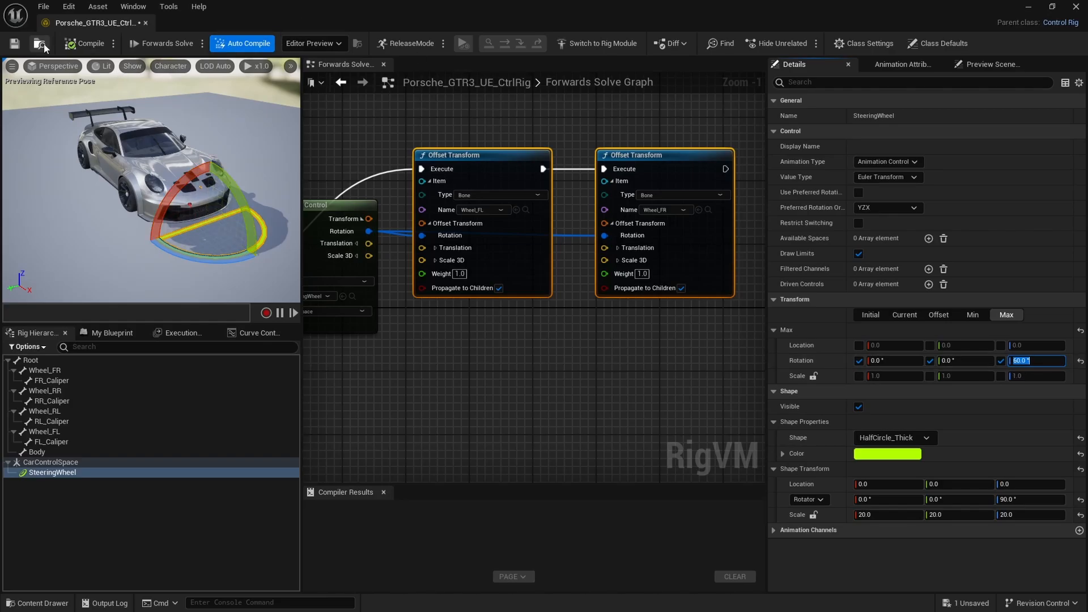
click(74, 46)
- Turn the SteeringWheel control both ways around Z to test its limits, and undo the rotation
click(253, 243)
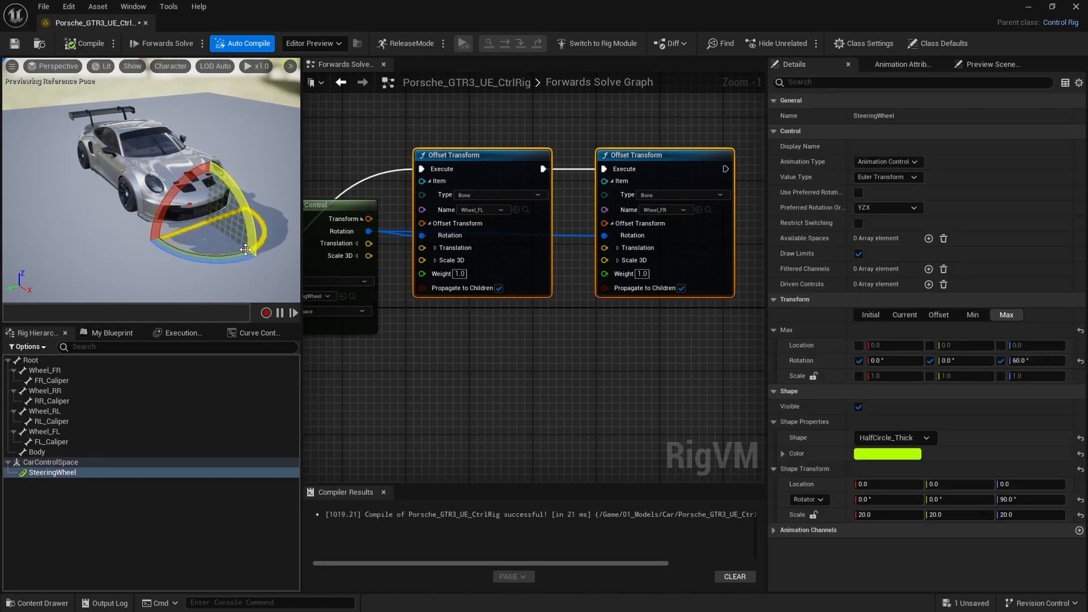
drag(221, 256, 179, 254)
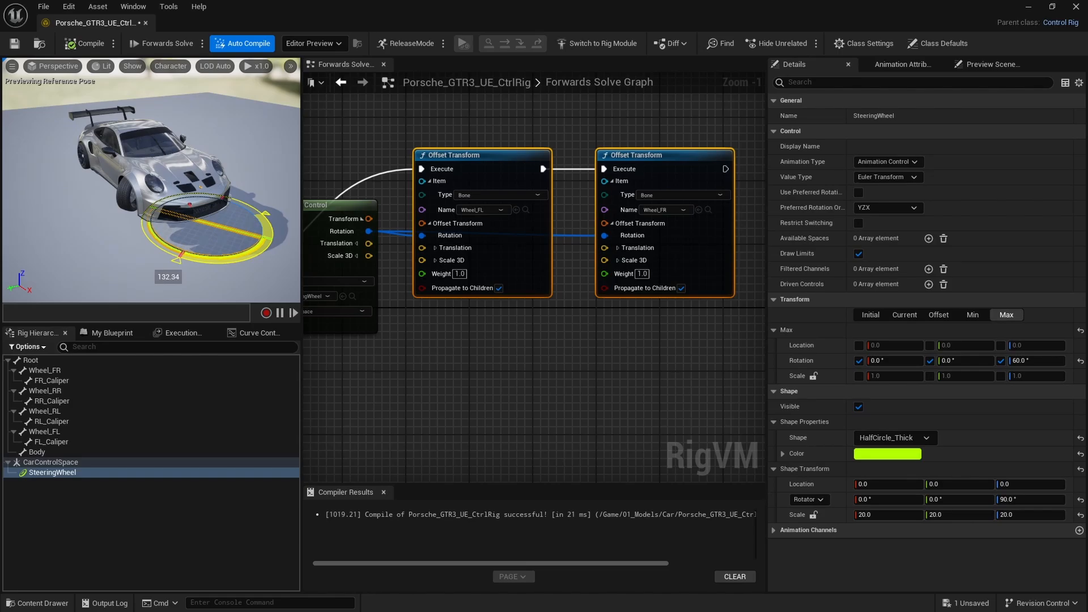
drag(179, 254, 272, 225)
key(ctrl+z)
right_drag(165, 277, 193, 267)
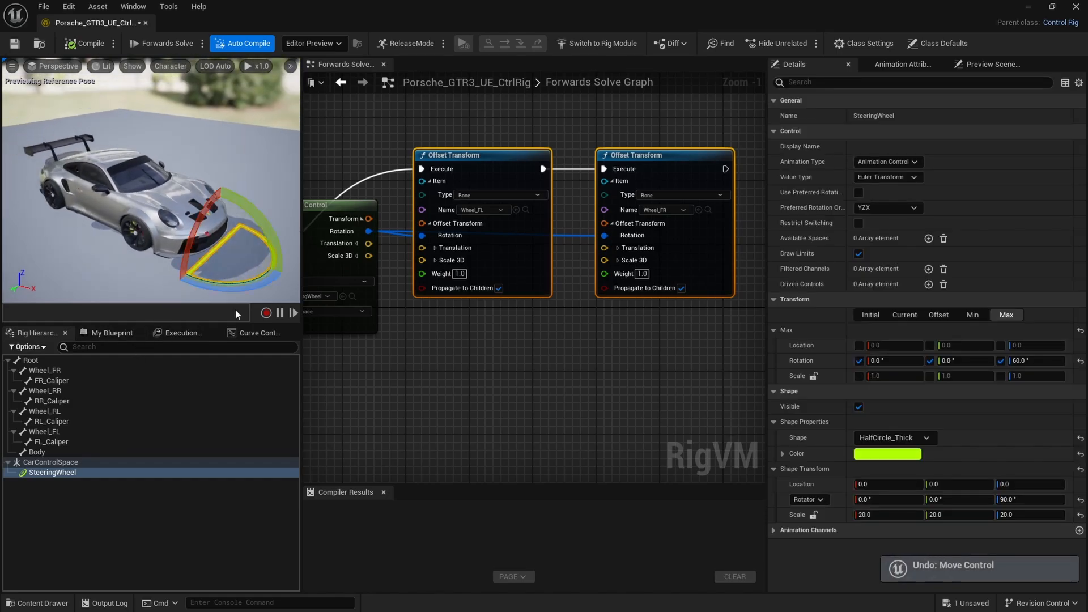
- Select the Get Transform node and both Offset Transform nodes and move them up above the Sequence node
right_drag(481, 359, 506, 336)
scroll(624, 340, down, 4)
drag(586, 358, 420, 230)
drag(440, 274, 453, 209)
- Wrap the selected steering nodes in a comment box titled "Steering Wheel"
scroll(453, 228, up, 1)
right_drag(574, 244, 594, 273)
key(c)
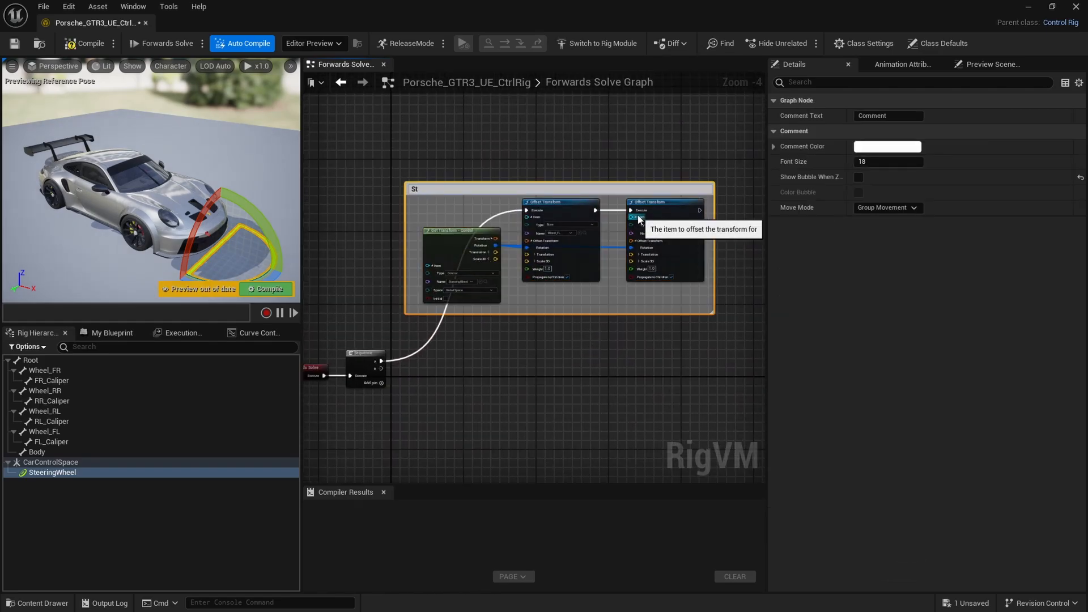
text(Steering Wheel)
key(Return)
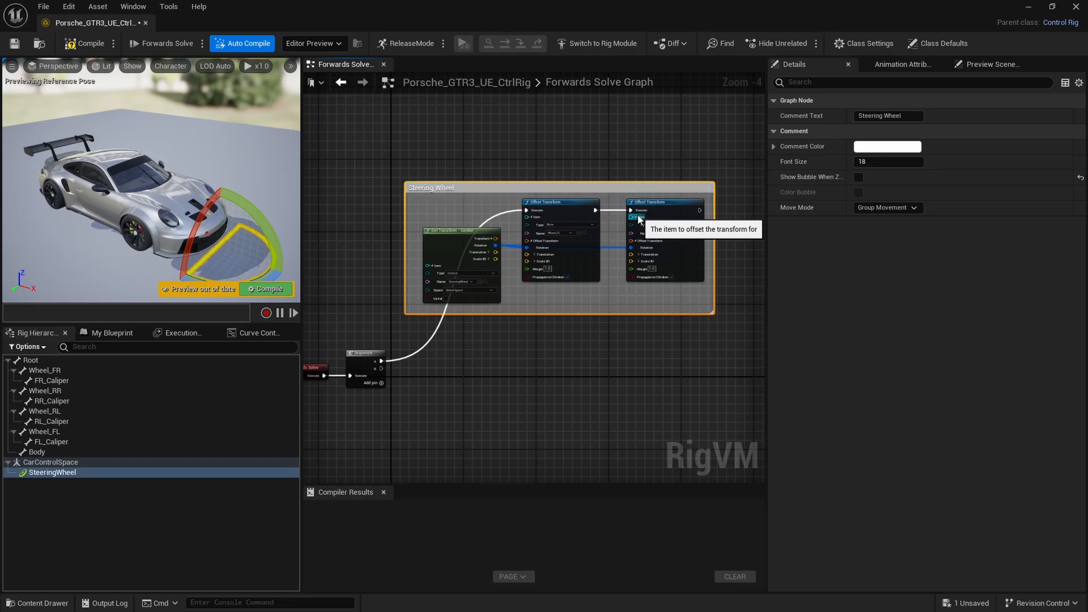
- Change the Steering Wheel comment box's color to lime green
click(887, 146)
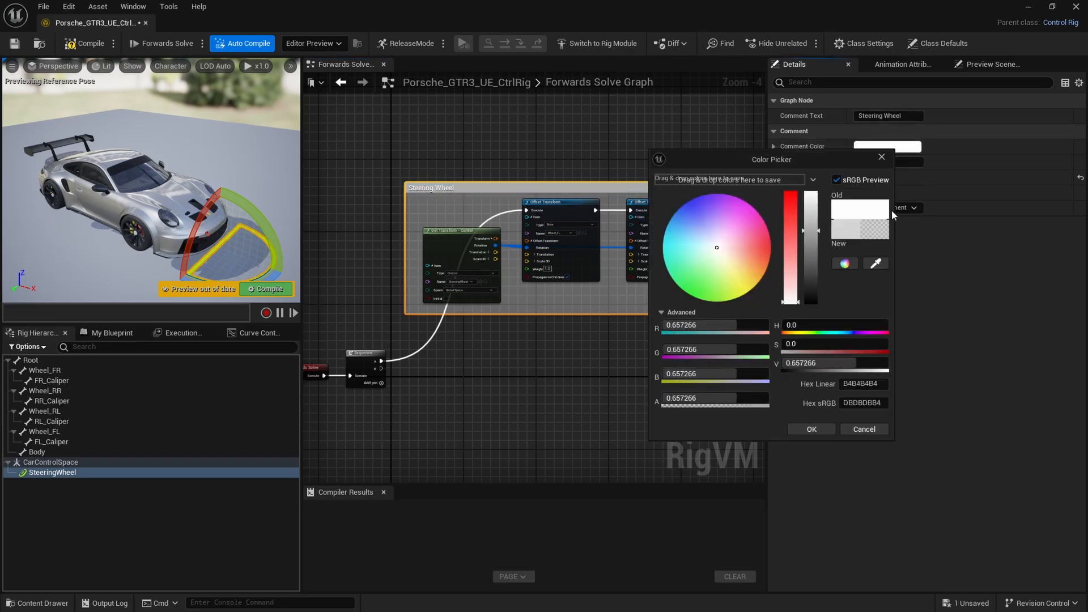
click(743, 257)
click(812, 429)
right_drag(625, 185, 572, 174)
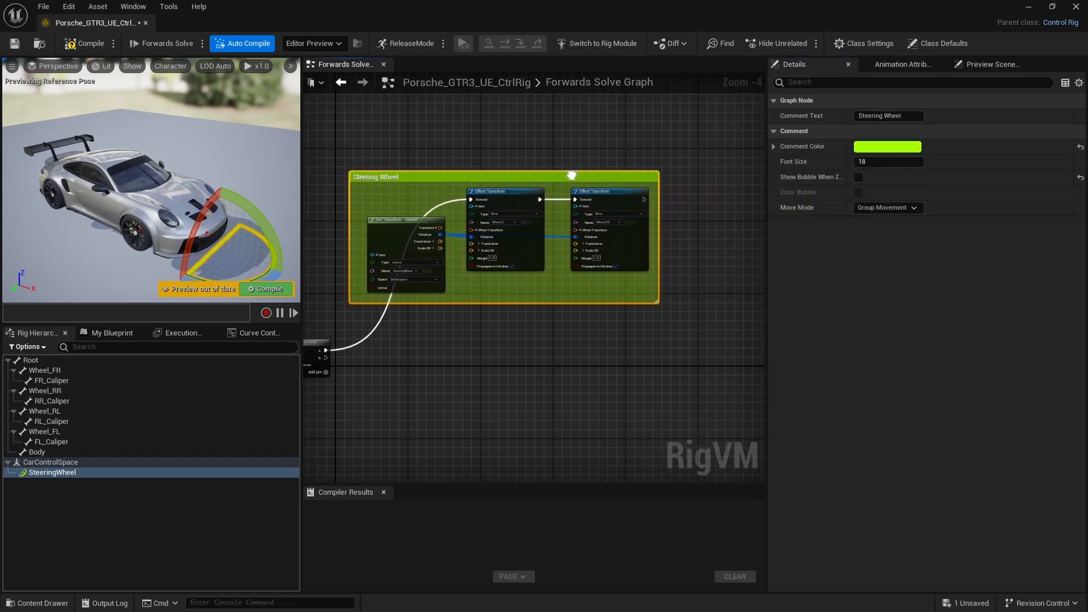
- Select the two Offset Transform nodes inside the Steering Wheel comment, and compile the rig
scroll(573, 173, up, 2)
drag(629, 328, 455, 249)
right_drag(454, 250, 547, 186)
scroll(536, 205, down, 2)
right_drag(563, 256, 629, 221)
right_drag(589, 275, 588, 260)
click(266, 290)
mouse_move(256, 225)
right_down()
mouse_move(255, 215)
mouse_move(264, 226)
right_up()
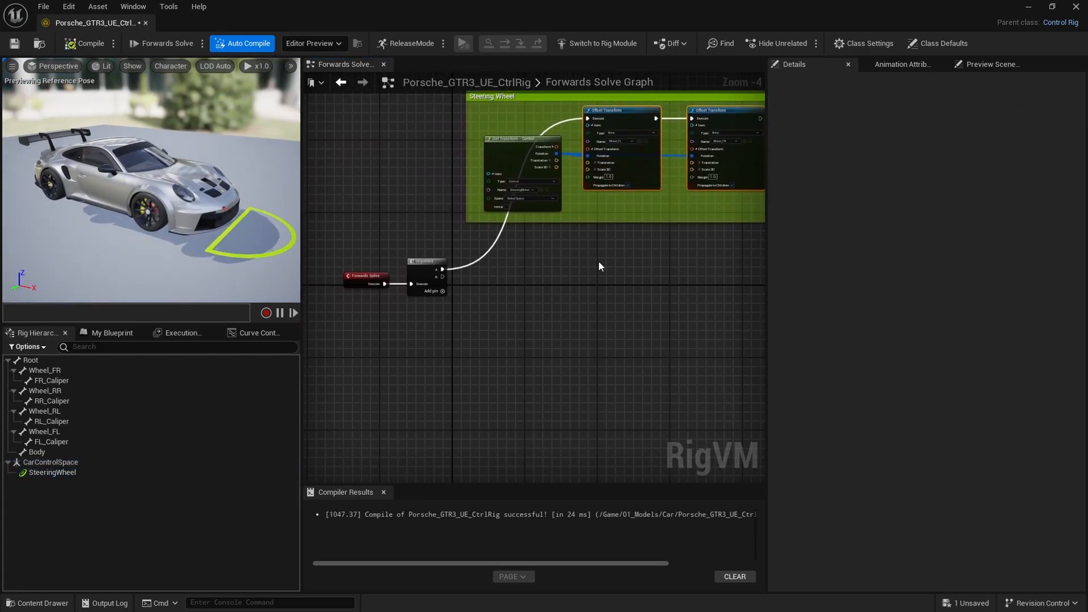
mouse_move(600, 265)
right_down()
mouse_move(588, 216)
mouse_move(603, 246)
right_up()
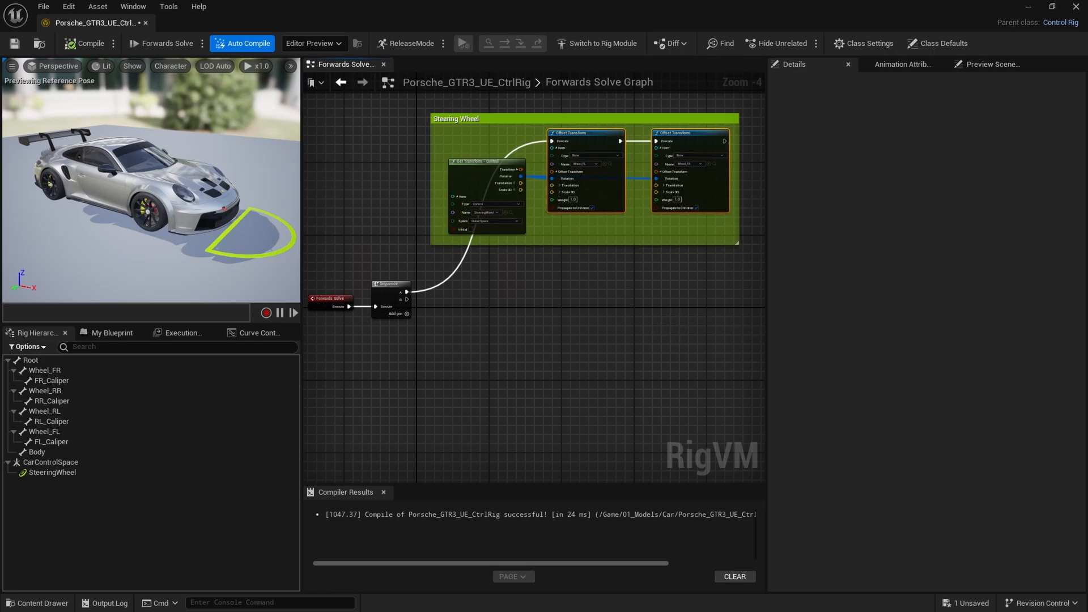